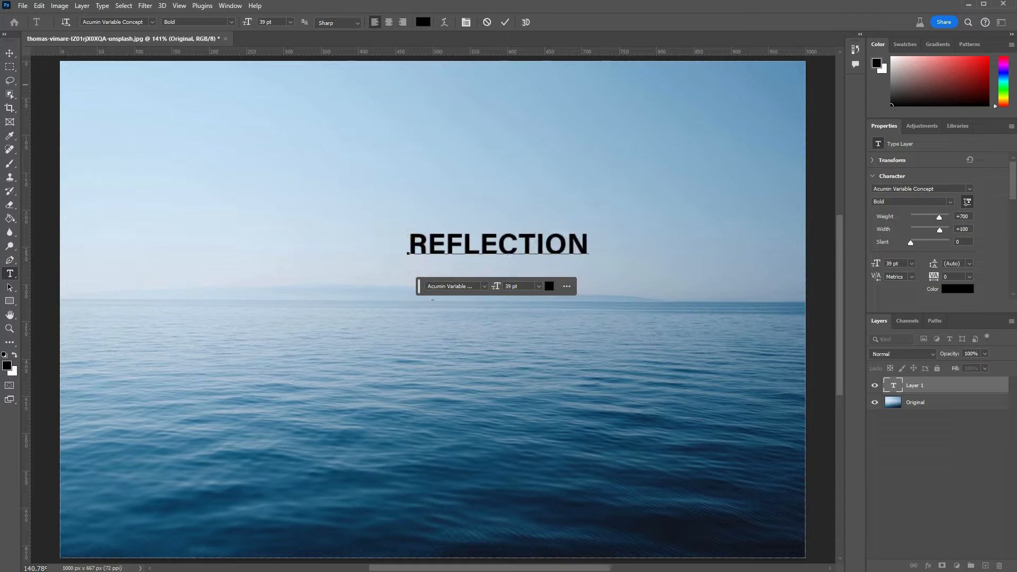
Commit the REFLECTION text and enlarge its font size to 80 pt.
click(5, 55)
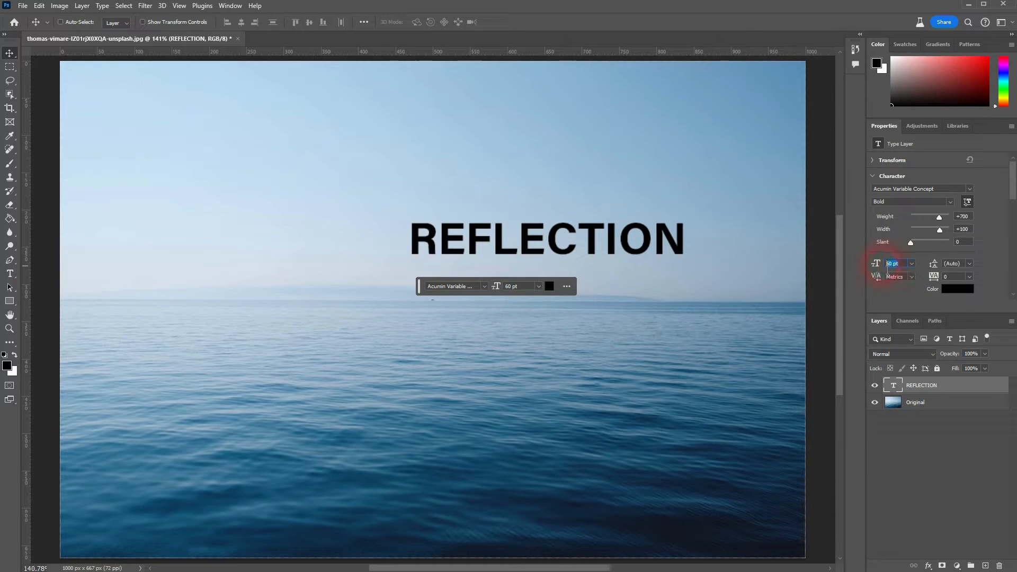
click(867, 265)
click(6, 52)
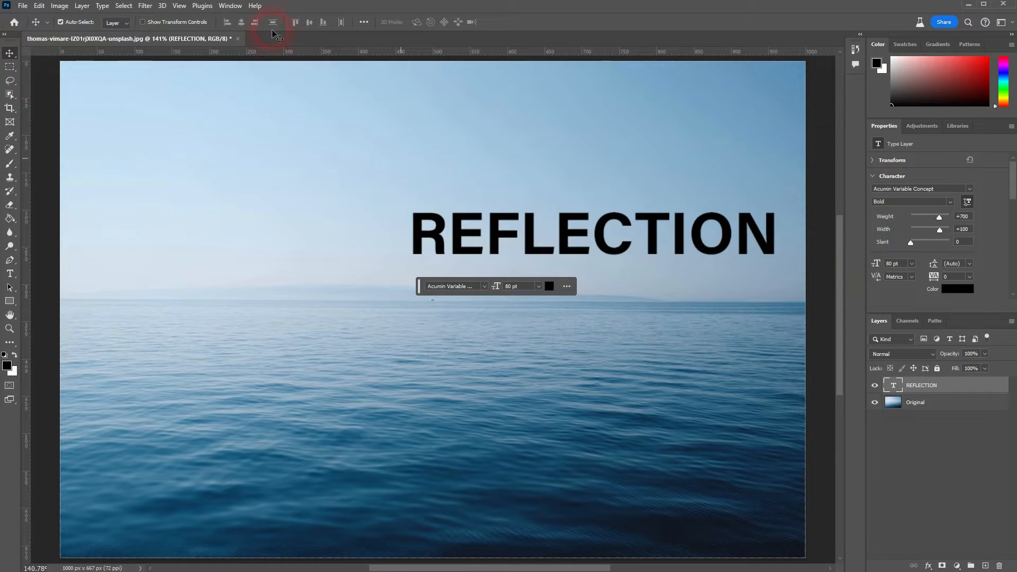
Centre the REFLECTION text horizontally on the canvas, then clear the selection.
key(ctrl+a)
click(241, 23)
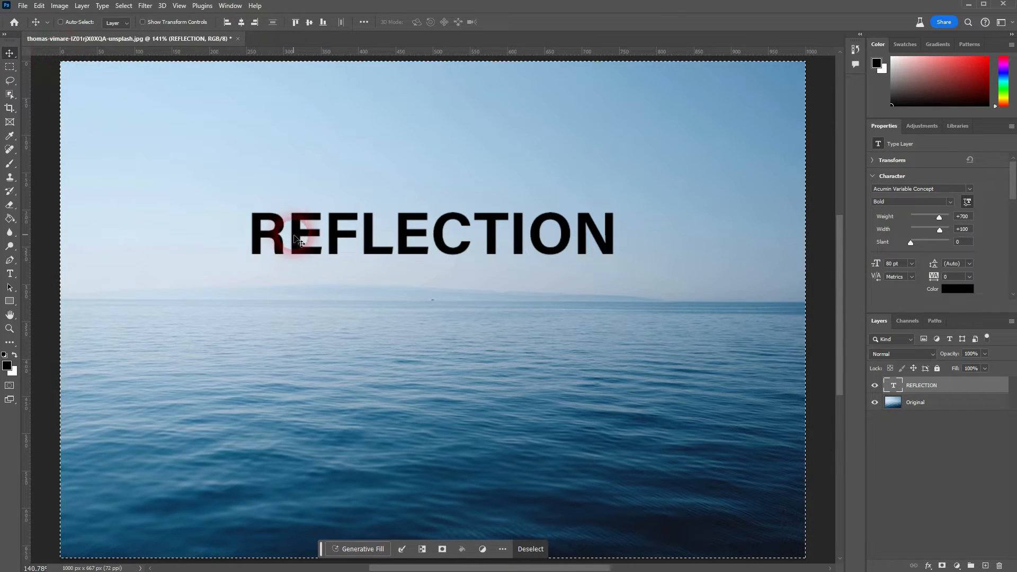
key(ctrl+d)
Move the REFLECTION text down and nudge it until the bottoms of its letters rest on the sea horizon.
drag(405, 228, 409, 278)
scroll(387, 303, up, 9)
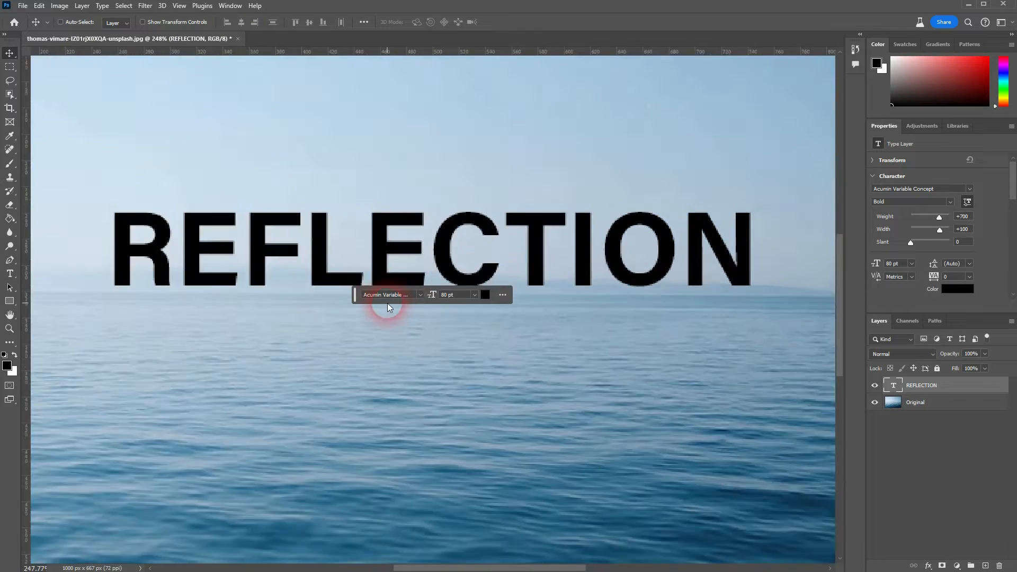
key(Down)
key(Down)
key(Down)
key(Down)
key(Down)
key(Down)
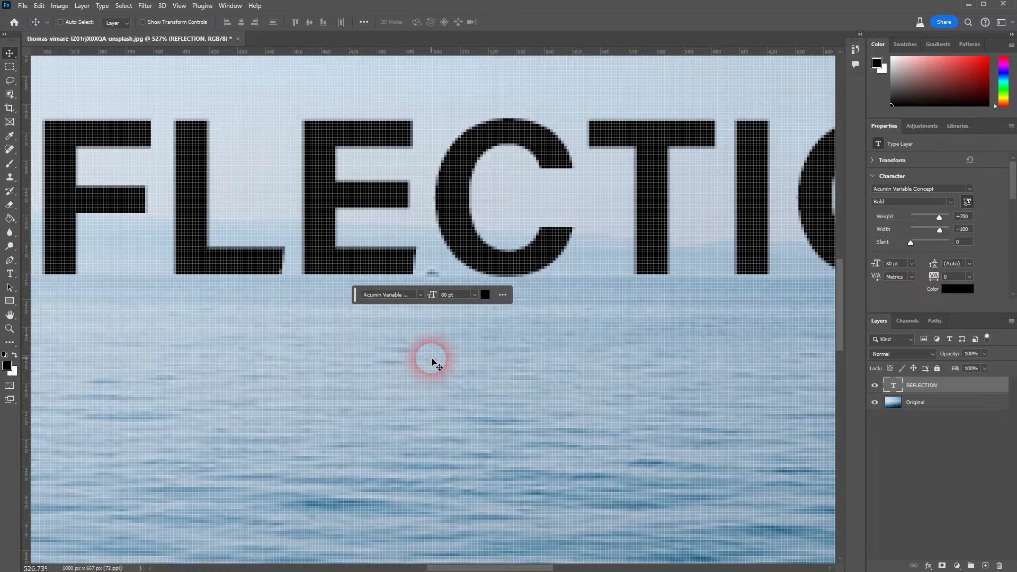
scroll(406, 380, down, 8)
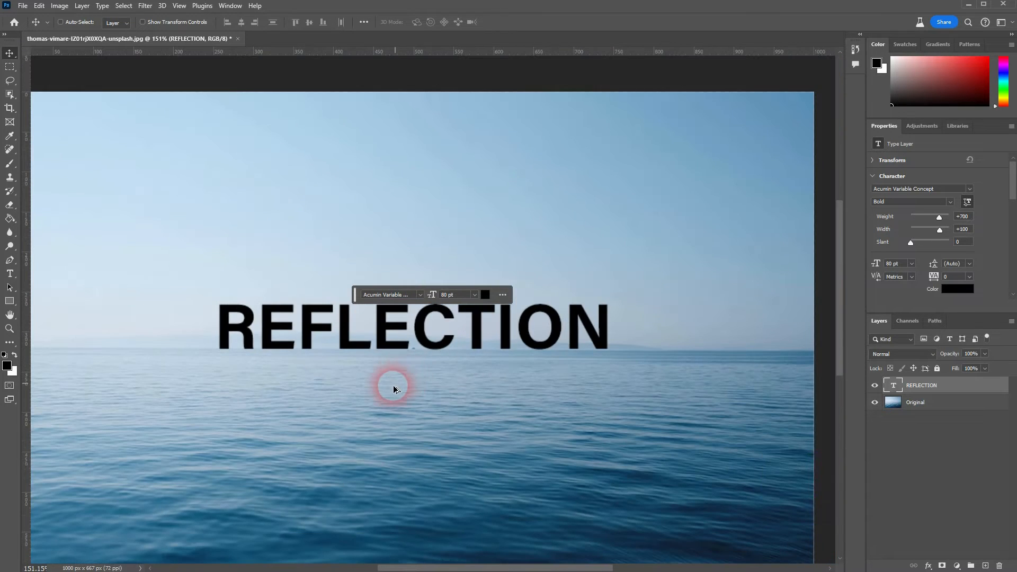
Draw a rectangular selection about 500 x 100 px over the water, slightly overlapping the bottoms of the REFLECTION letters.
scroll(390, 389, up, 4)
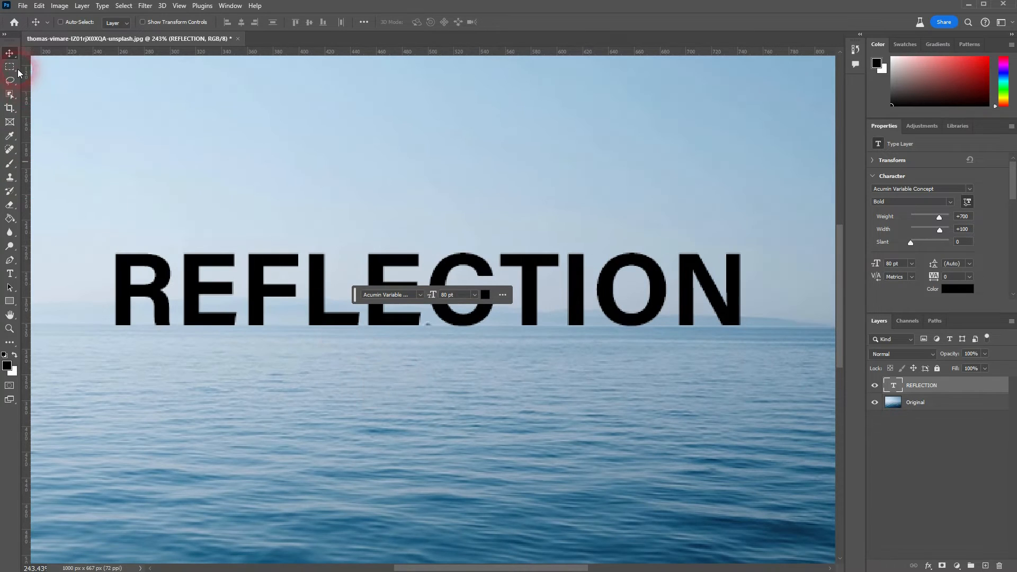
click(10, 66)
drag(108, 324, 757, 456)
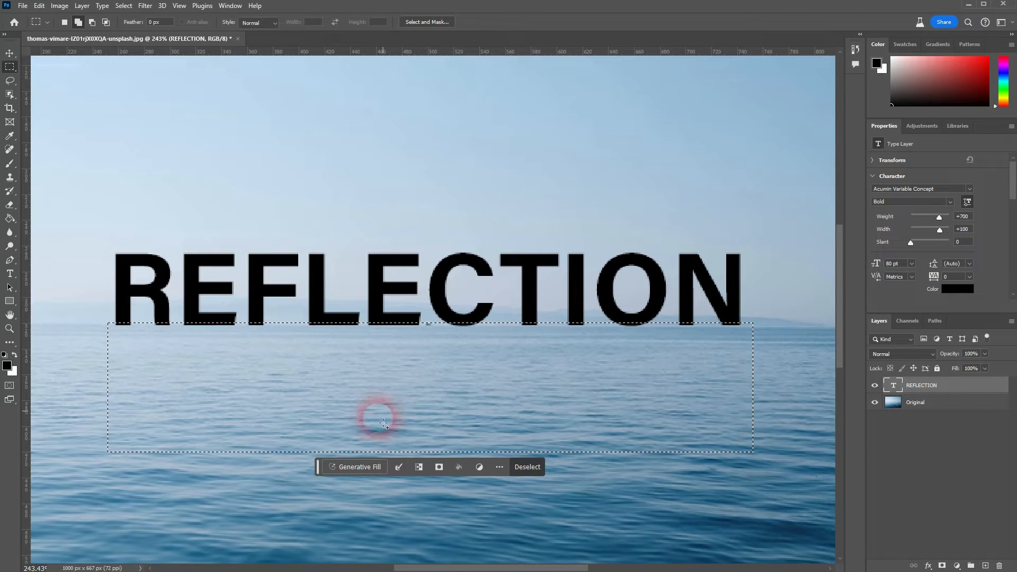
Run Generative Fill on the selection with the prompt "reflection of text".
click(360, 468)
text(ref)
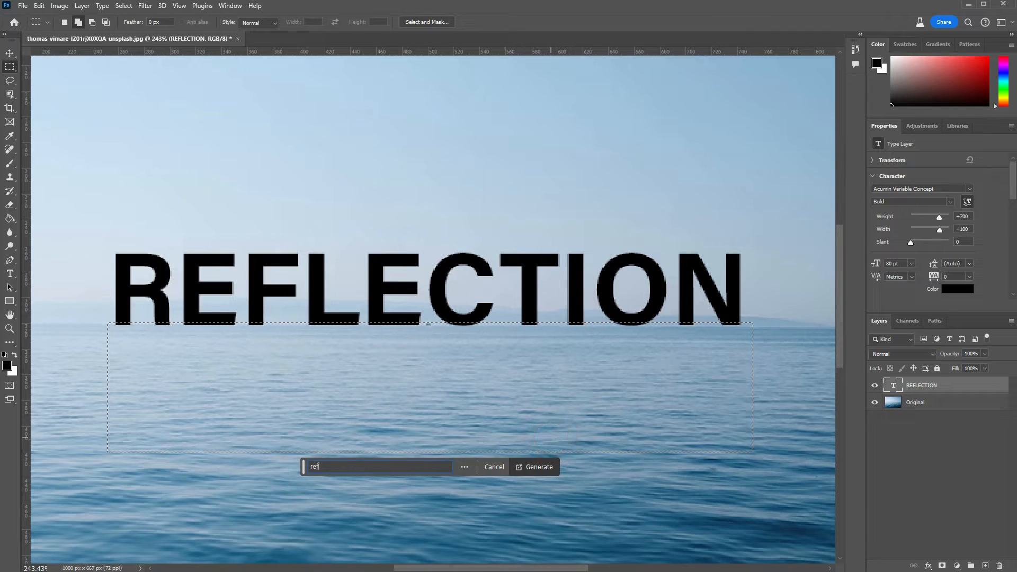
text(lection of text)
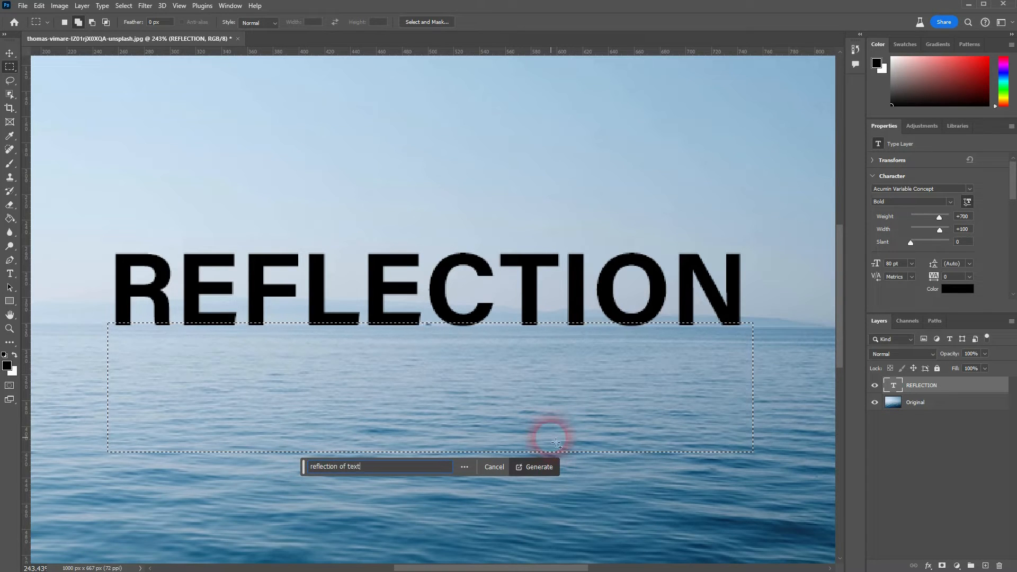
key(Return)
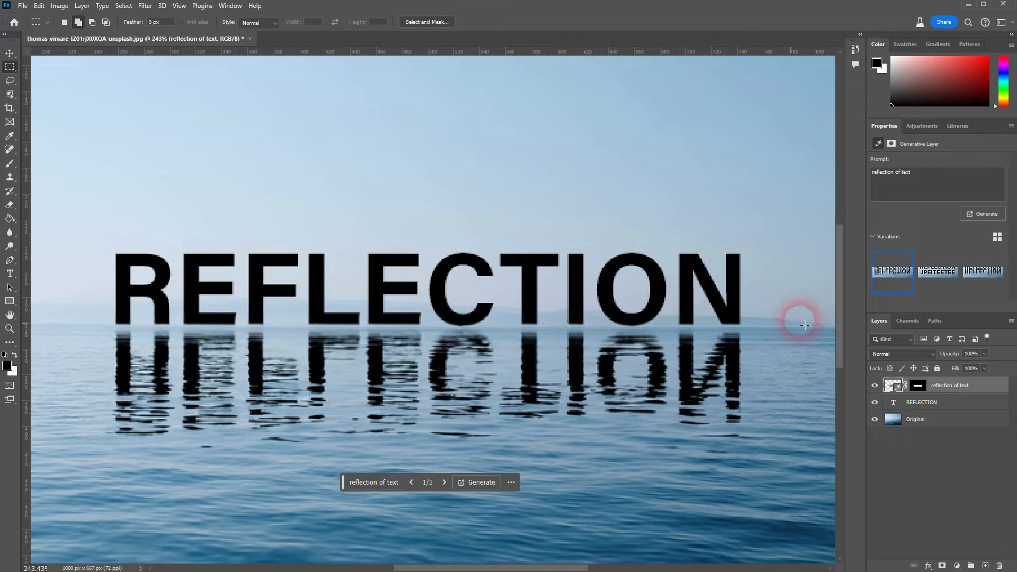
Review the generated reflection variations and delete the second one, which shows stray lettering.
click(926, 271)
click(982, 278)
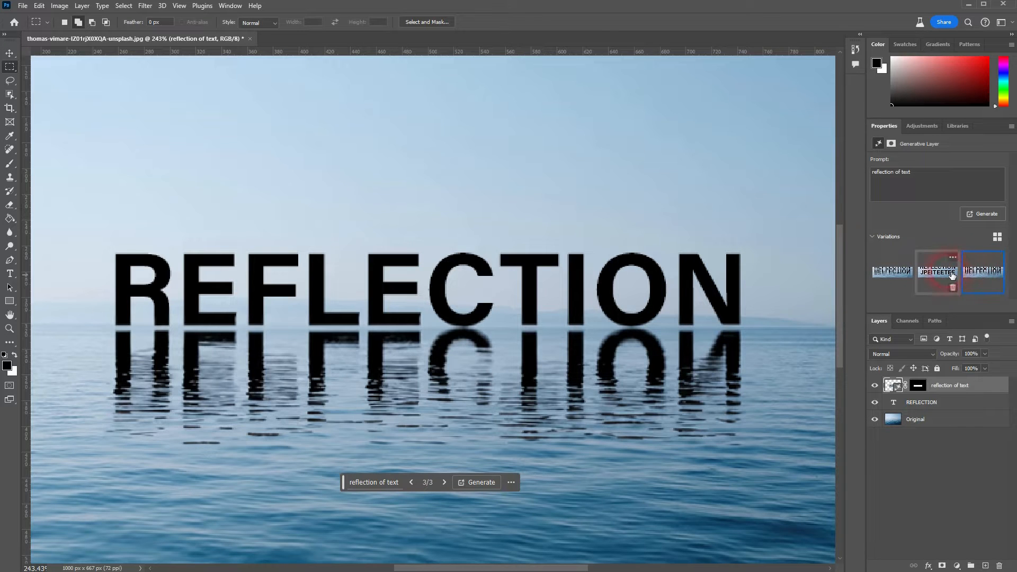
click(952, 274)
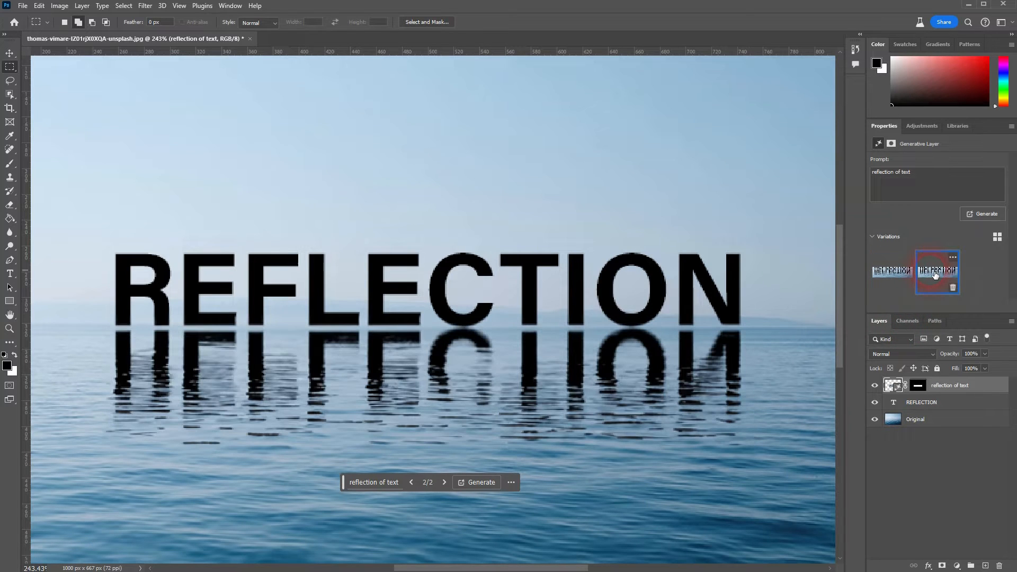
click(895, 273)
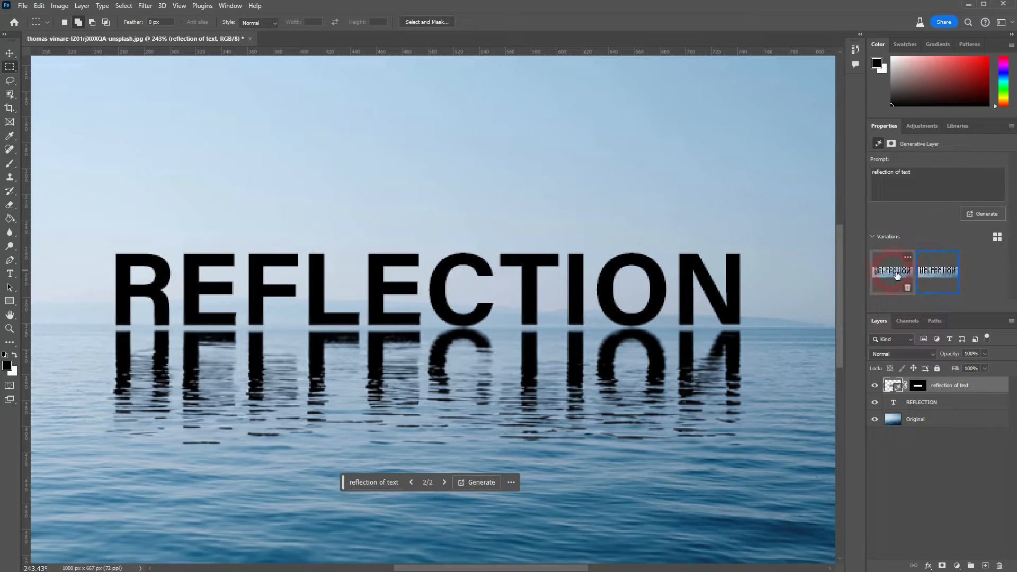
click(948, 275)
Generate more variations from the same prompt and delete the third one, which shows unrelated upright letters.
click(985, 214)
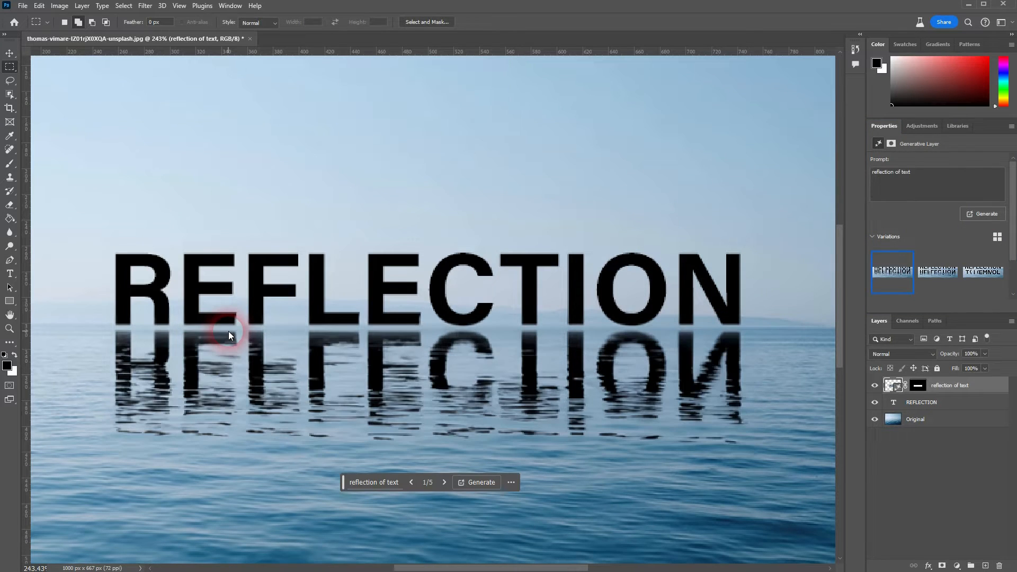
click(935, 288)
click(984, 275)
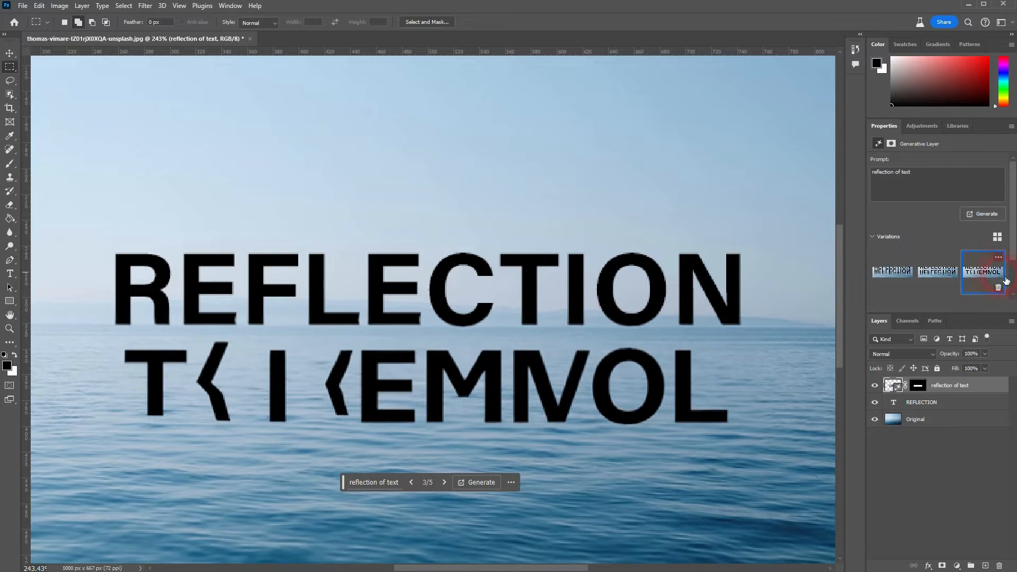
click(999, 289)
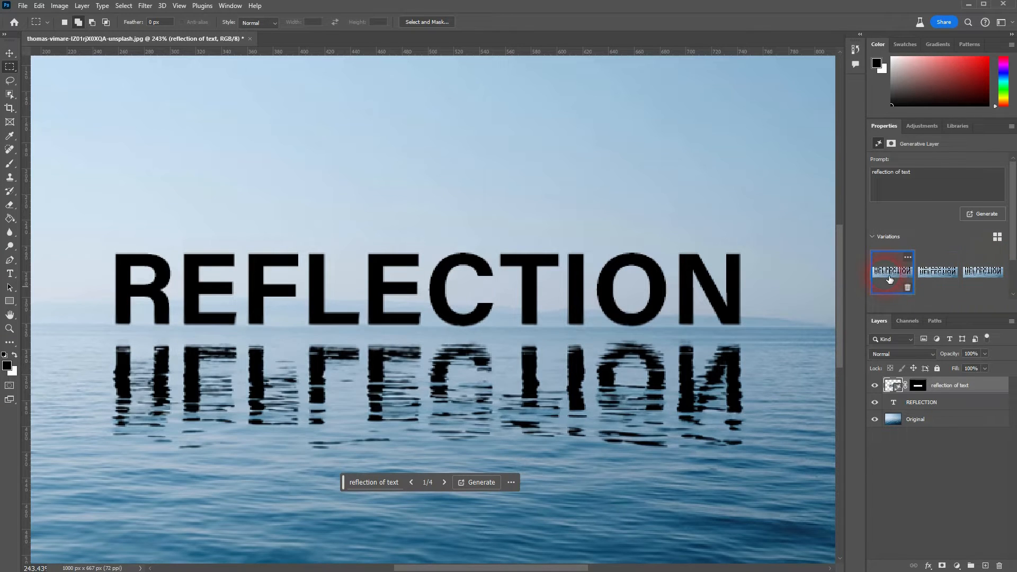
Hide the reflection of text layer and, on the REFLECTION layer, marquee-select about 490 x 100 px of water starting exactly at the letters' bottom edge.
click(876, 386)
click(898, 406)
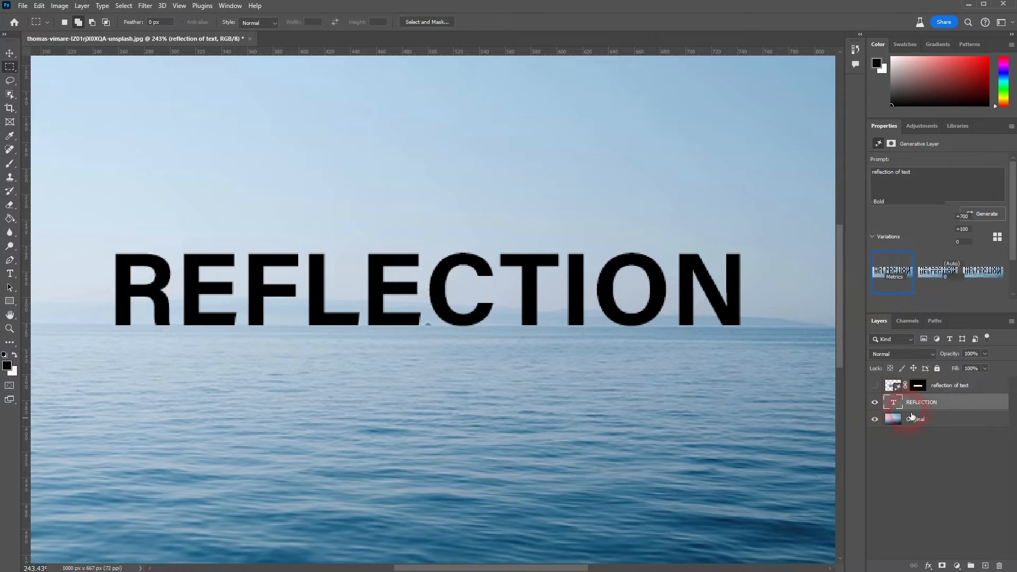
right_click(9, 68)
click(79, 68)
scroll(113, 330, up, 5)
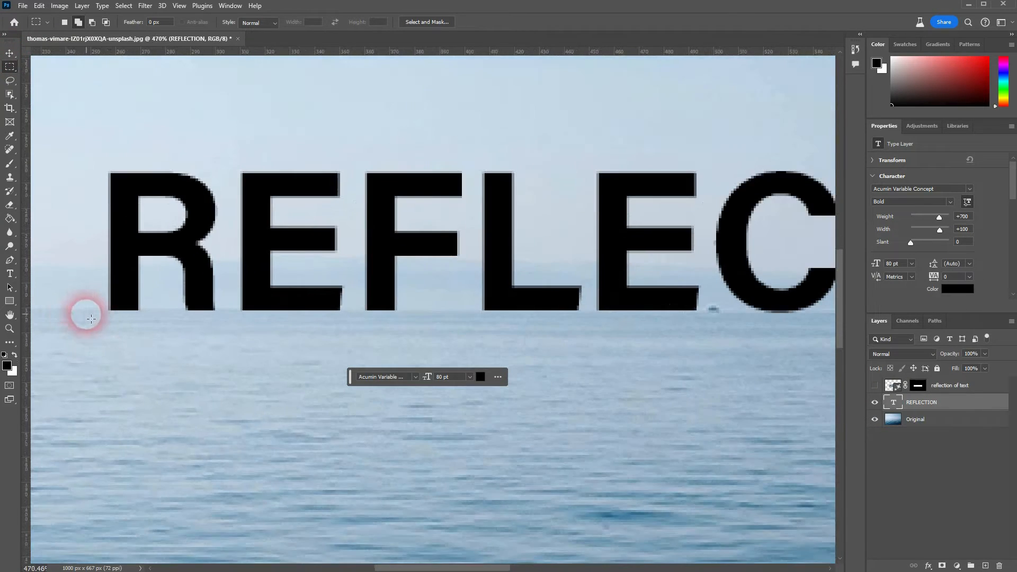
scroll(91, 318, up, 10)
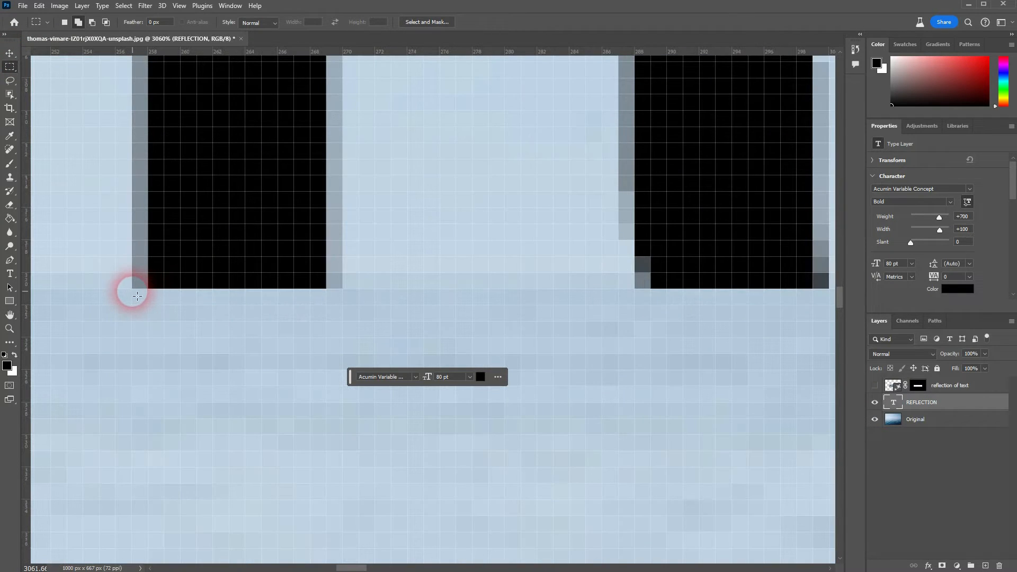
drag(120, 290, 697, 329)
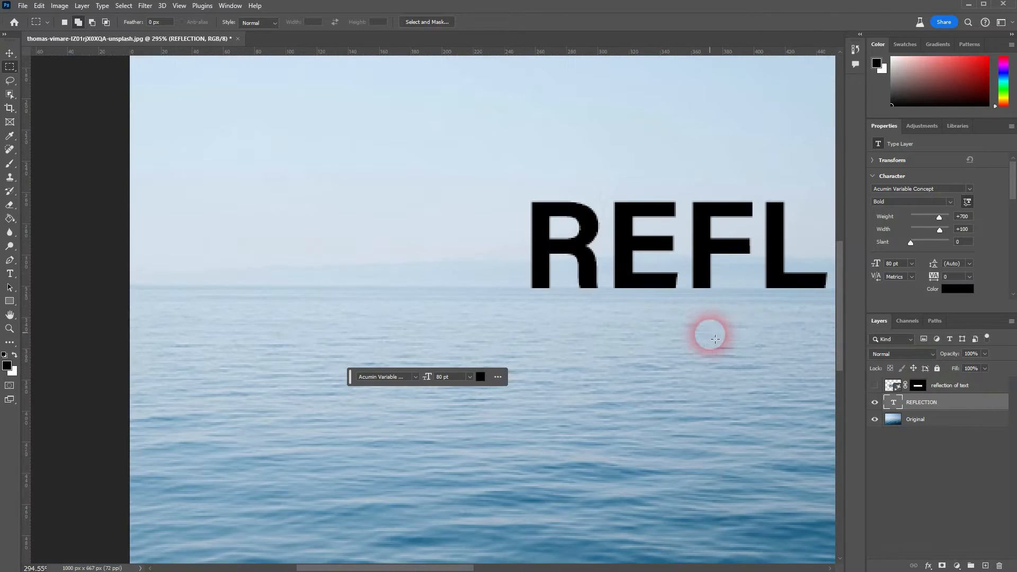
drag(461, 562, 570, 560)
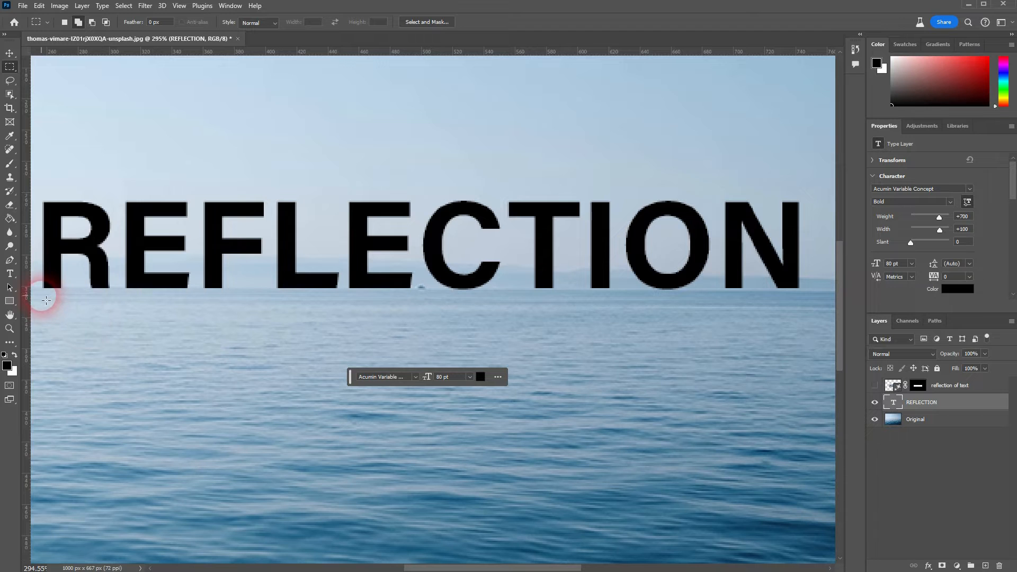
drag(40, 290, 811, 454)
scroll(361, 271, up, 1)
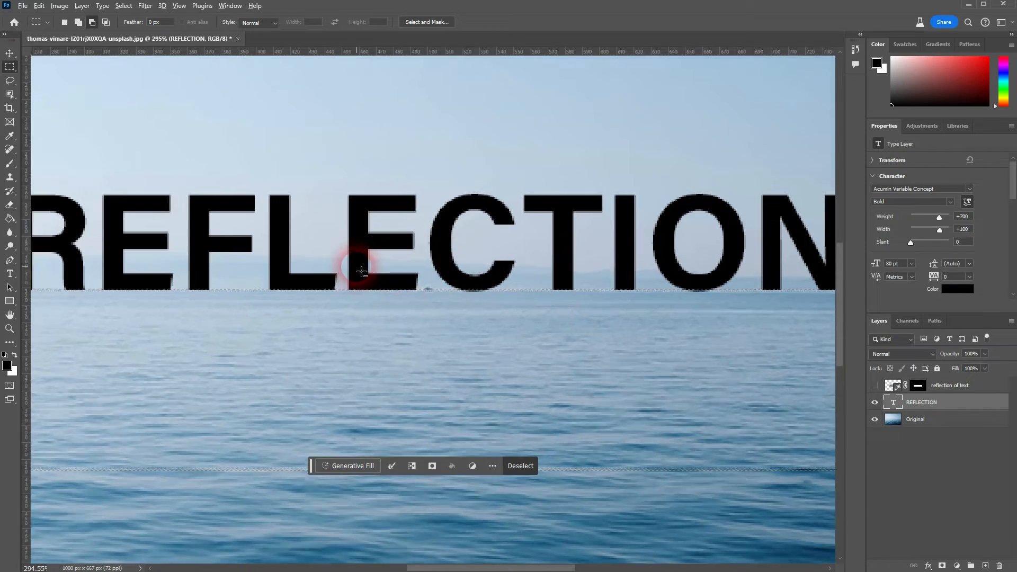
scroll(362, 271, up, 15)
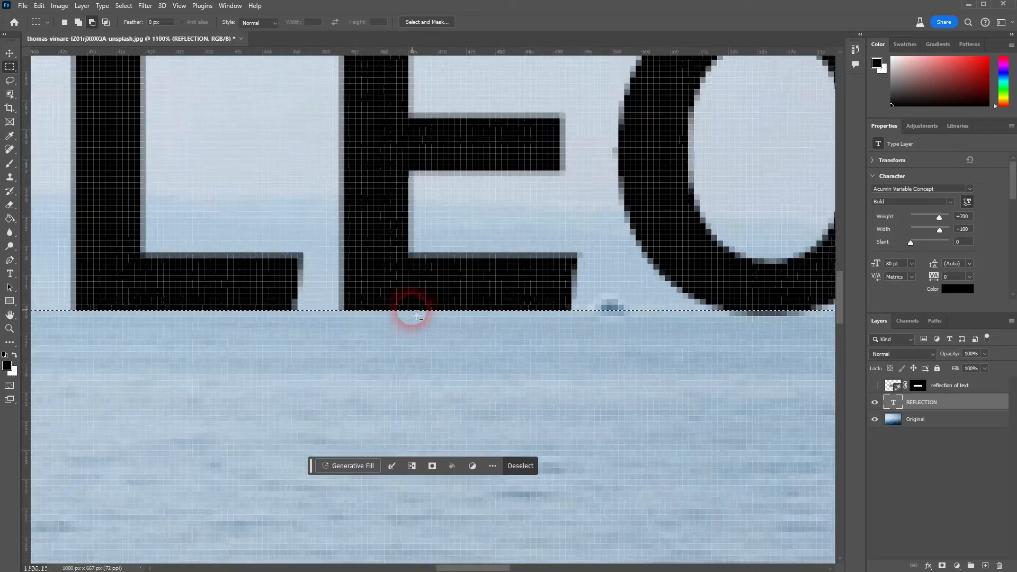
scroll(418, 315, down, 15)
Run Generative Fill on the new selection with the prompt "reflection of text" and switch to its third variation.
click(364, 466)
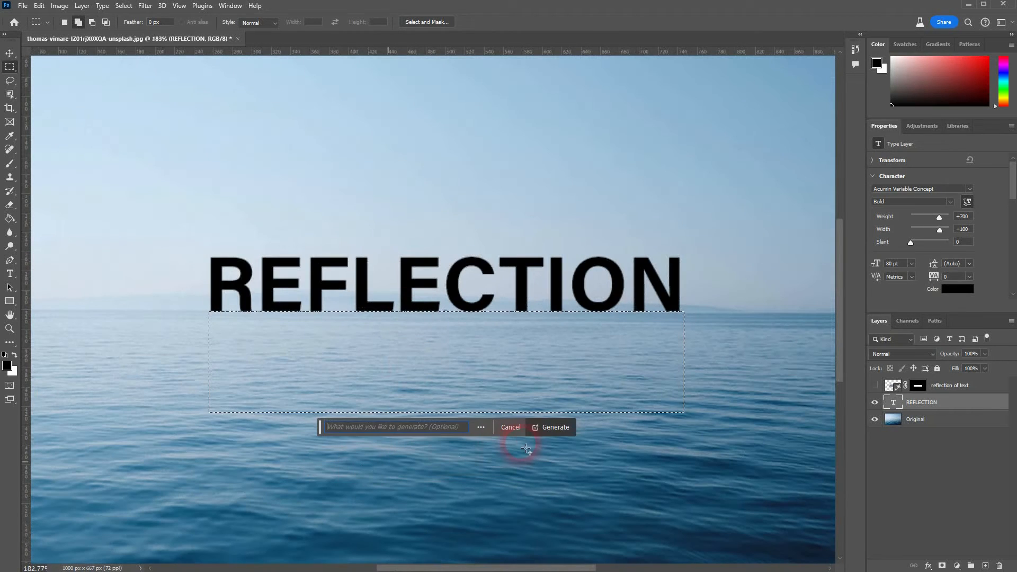
text(reflection of text)
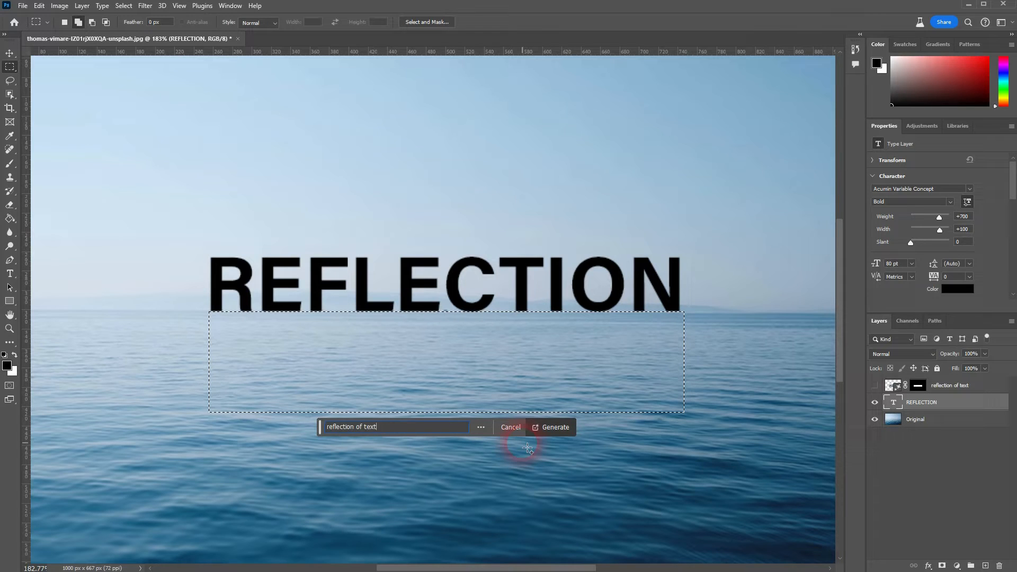
key(Return)
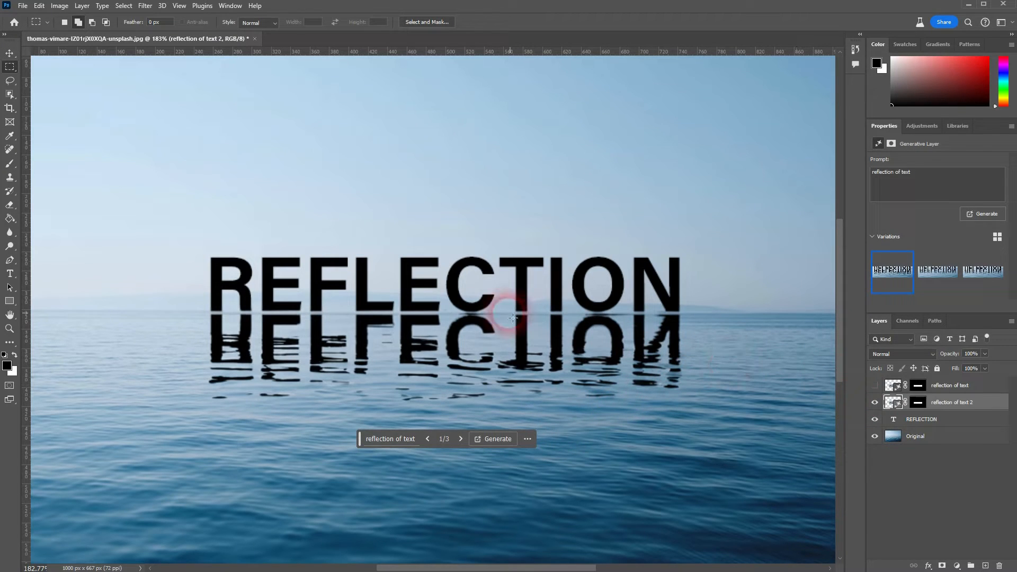
click(934, 287)
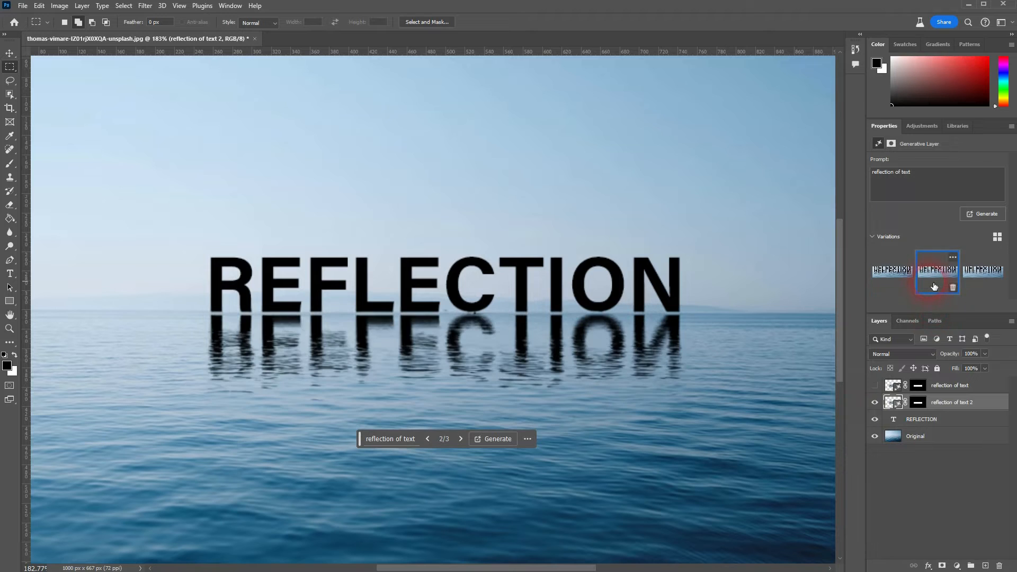
click(972, 277)
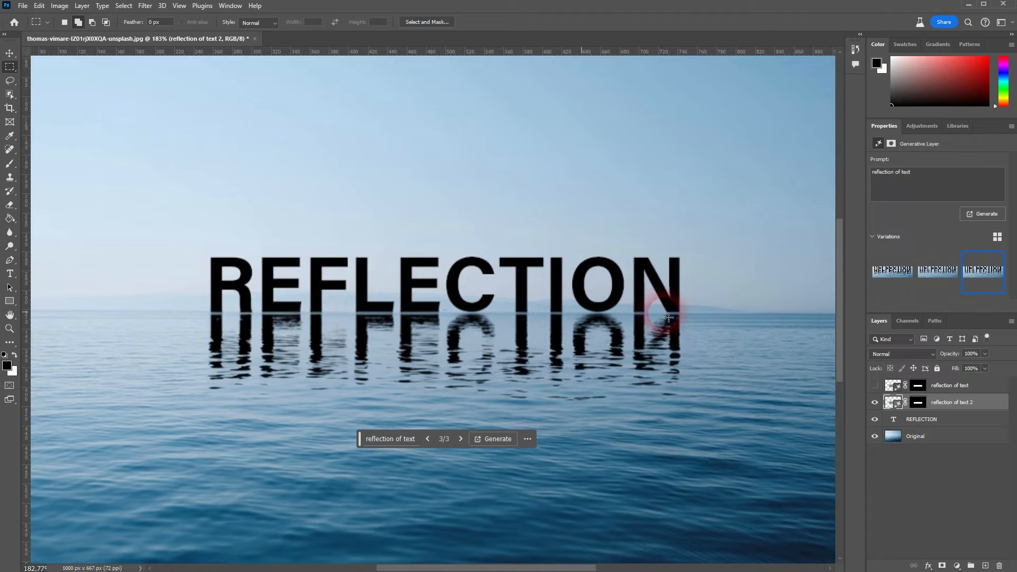
Compare the two generated reflection layers by toggling their visibility.
click(874, 402)
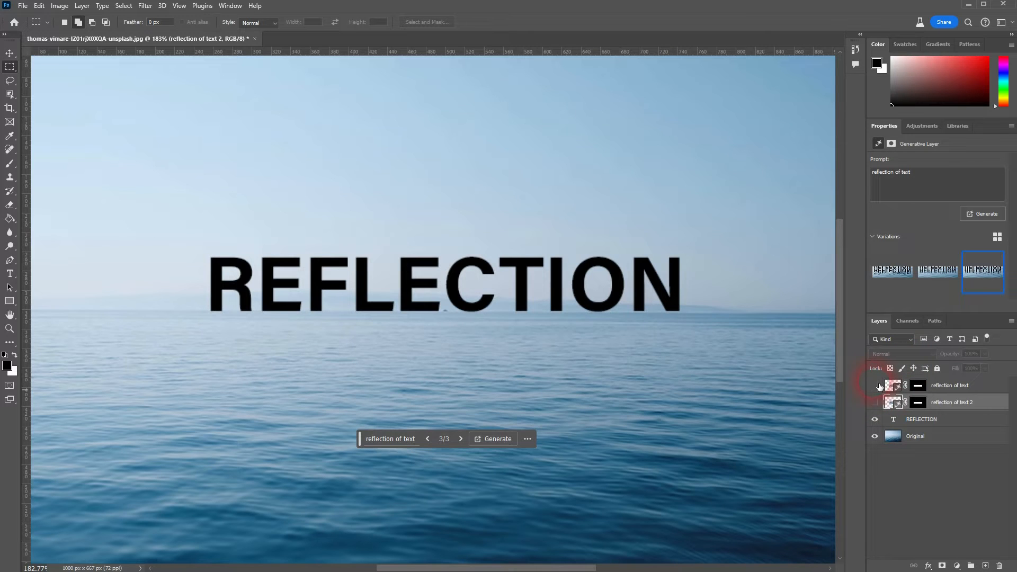
click(874, 386)
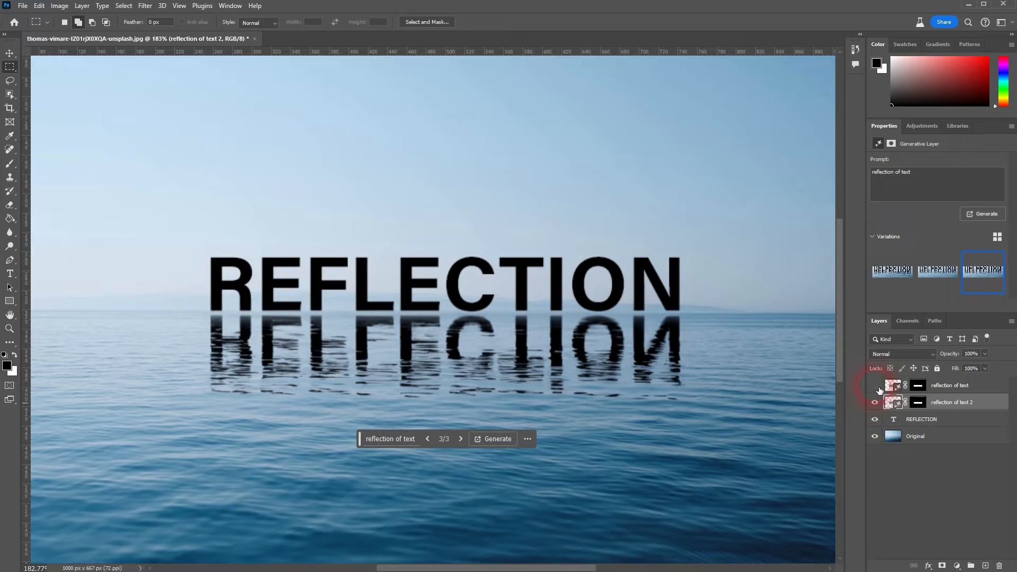
click(876, 387)
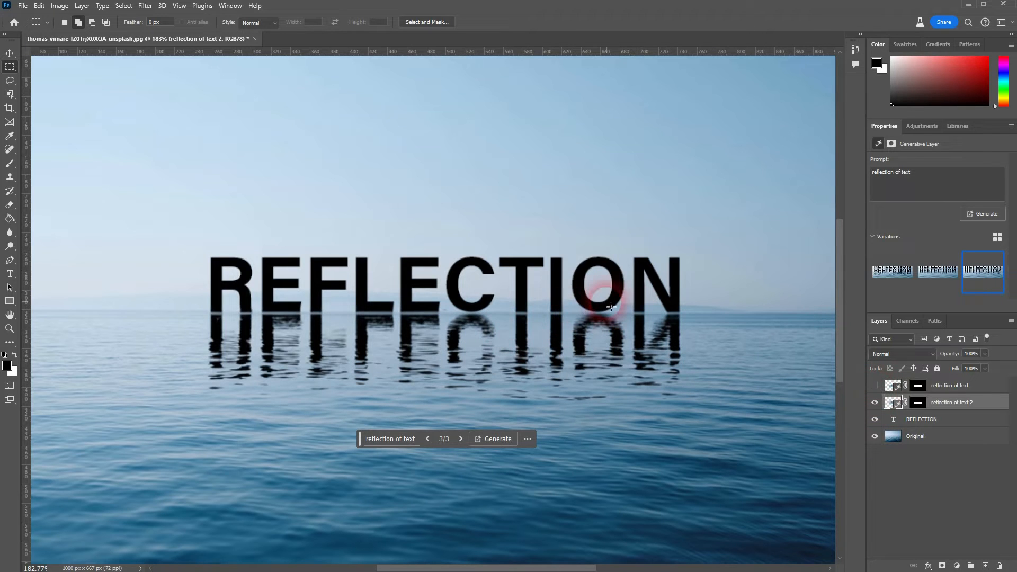
Hide the reflection of text 2 layer and try a marquee selection about 500 x 85 px directly beneath the letters.
click(875, 403)
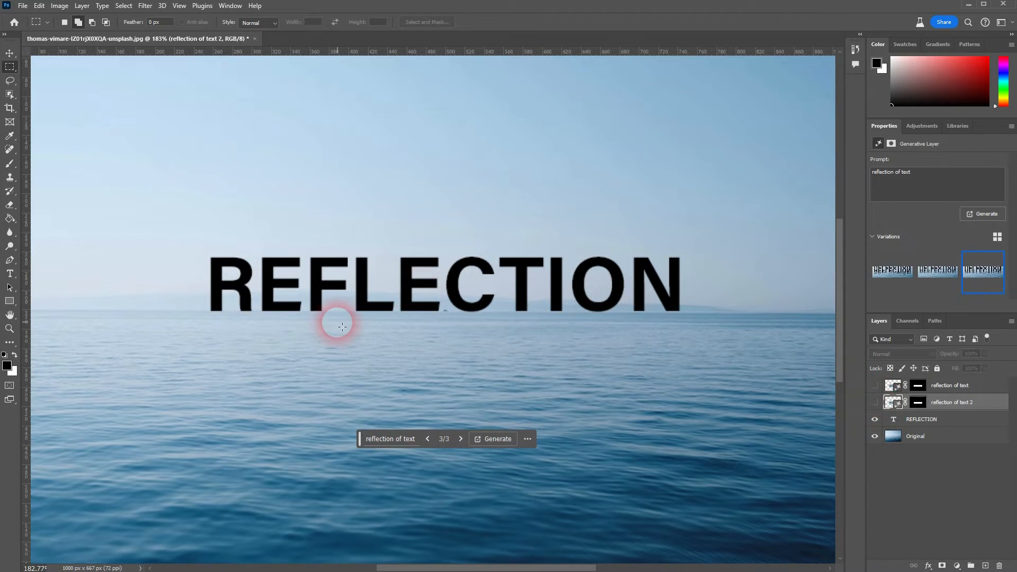
scroll(219, 334, up, 2)
scroll(205, 309, down, 1)
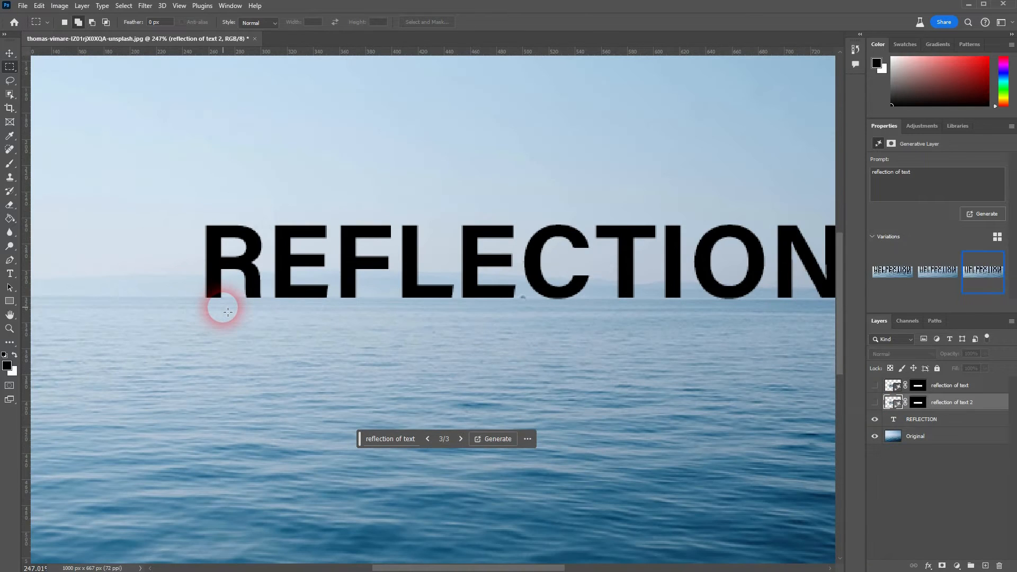
drag(485, 569, 503, 570)
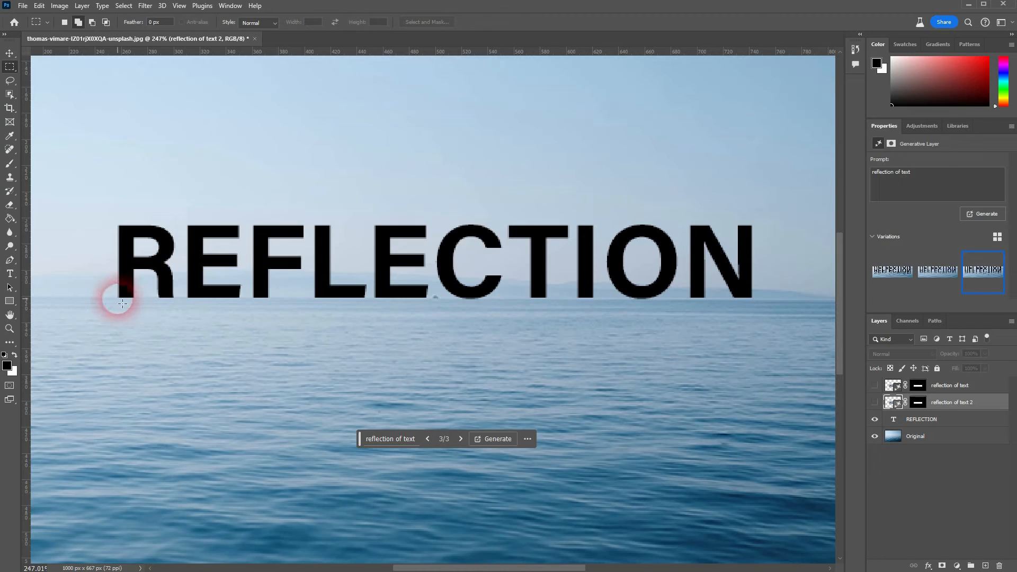
drag(111, 300, 771, 410)
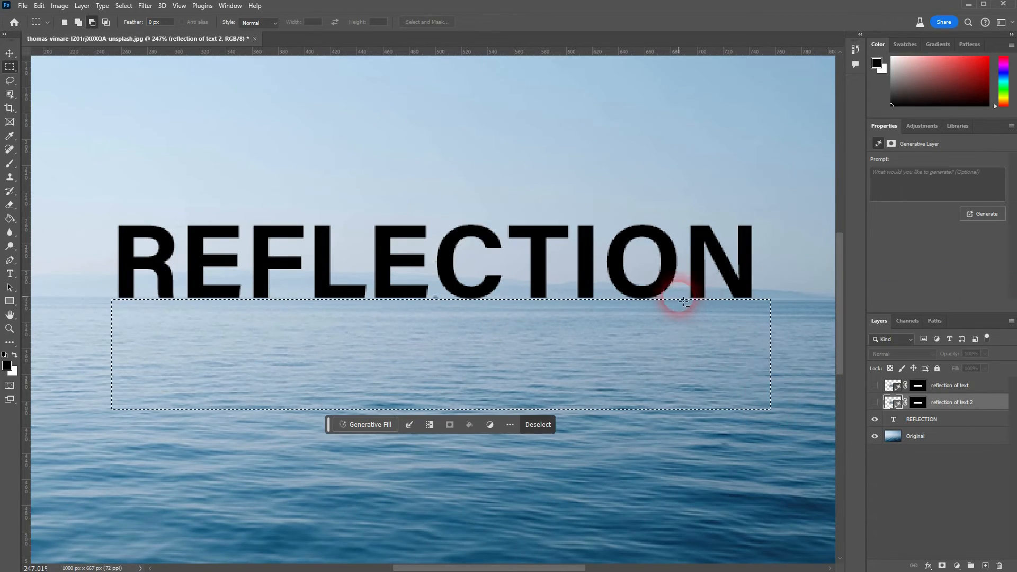
scroll(683, 302, up, 8)
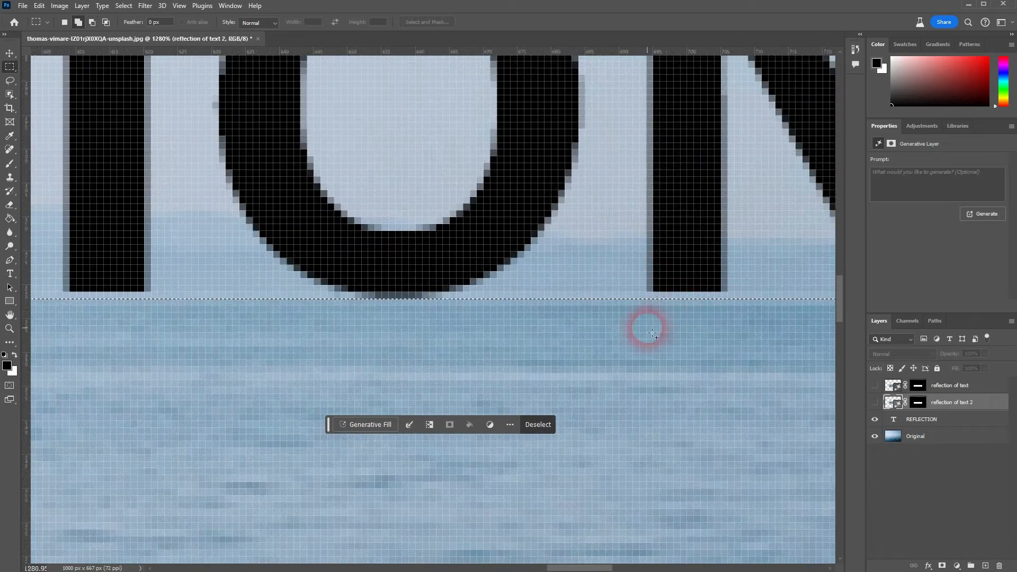
scroll(684, 315, down, 6)
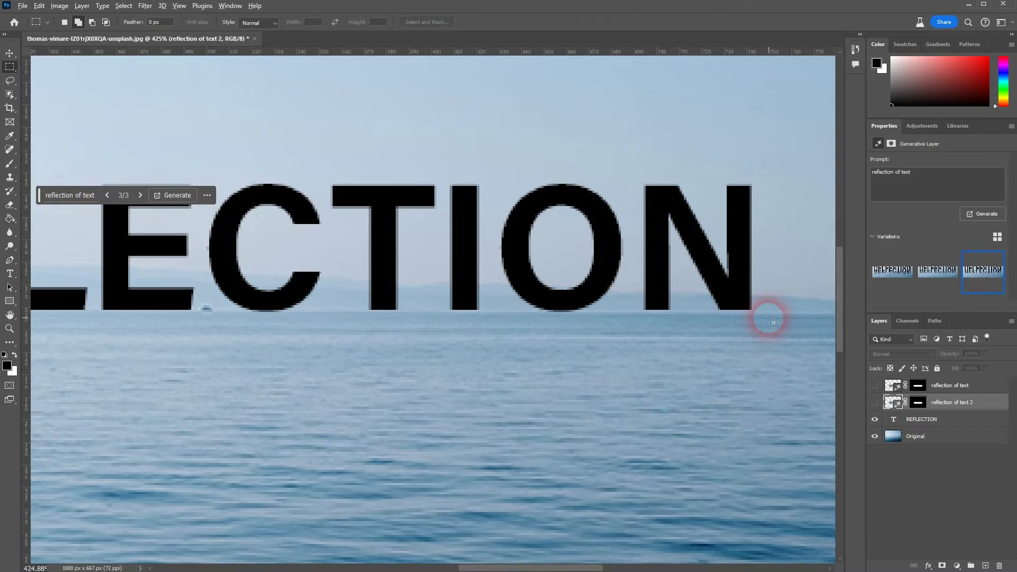
Marquee-select about 500 x 100 px of water slightly below the letters, leaving a small gap, and run Generative Fill with "reflection of text".
scroll(774, 323, down, 2)
drag(771, 321, 67, 468)
click(392, 480)
text(reflection of text)
key(Return)
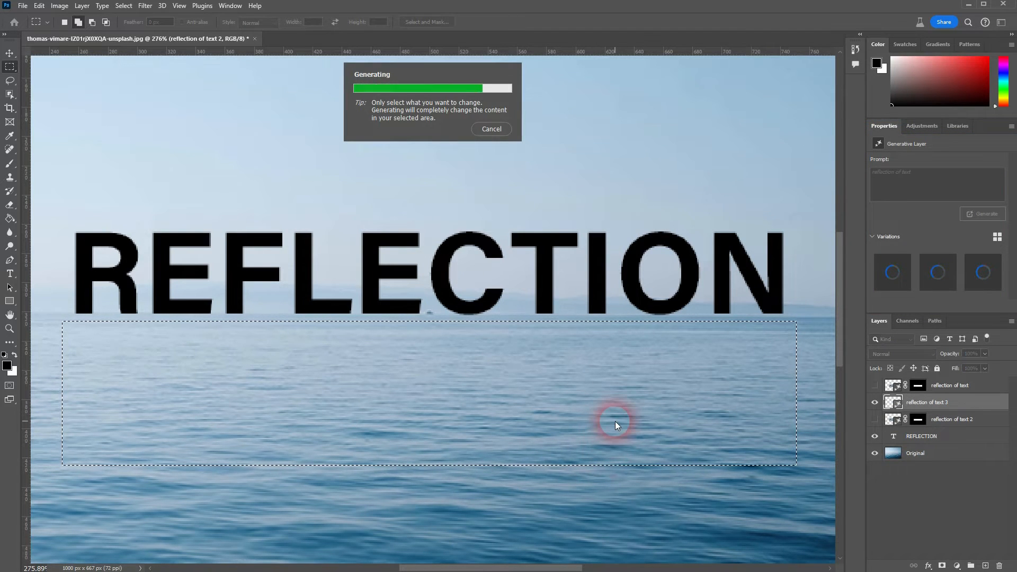
Review the generated variations, generate more from the same prompt, and view the third new one.
click(937, 275)
click(994, 276)
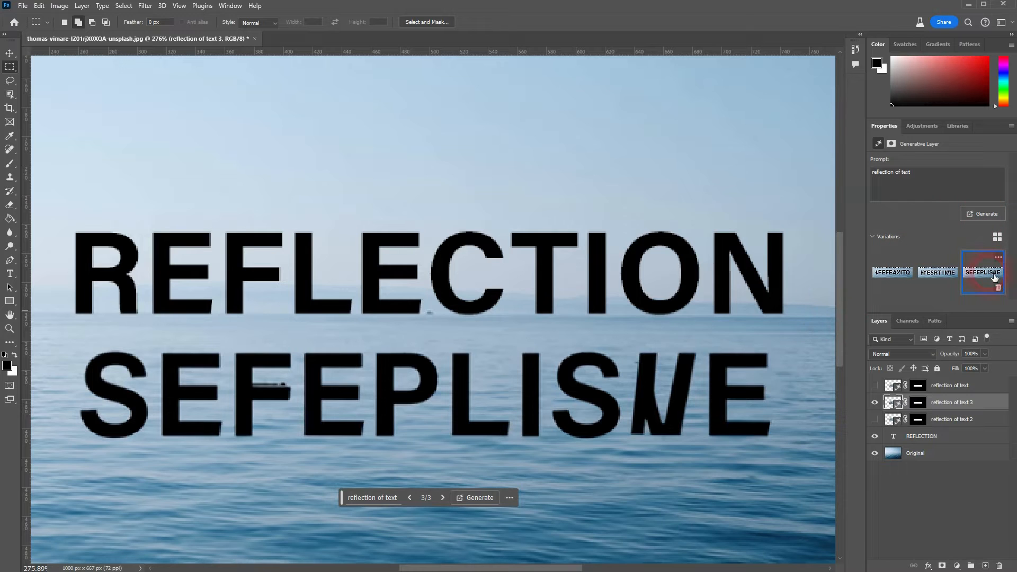
click(986, 214)
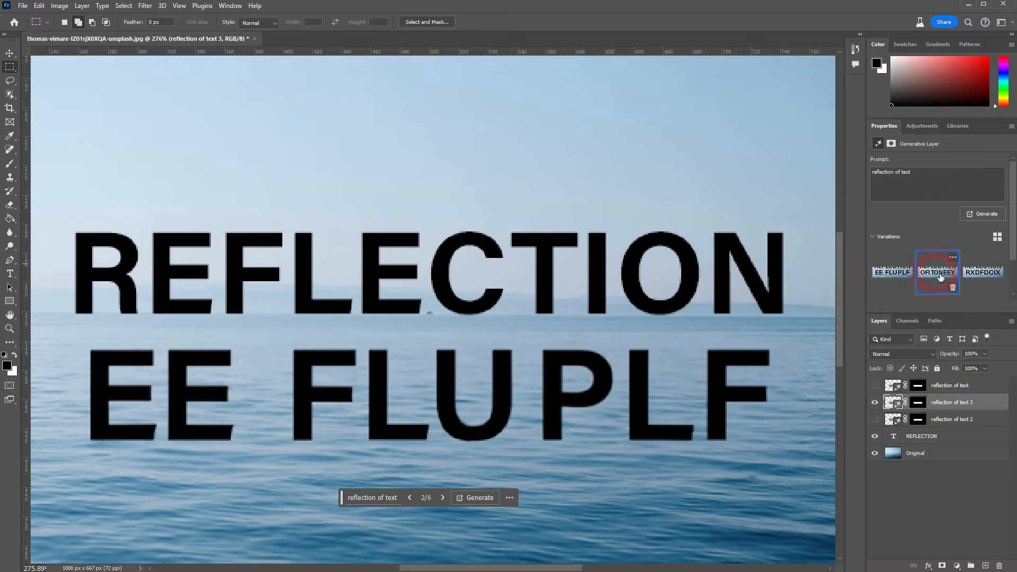
click(977, 283)
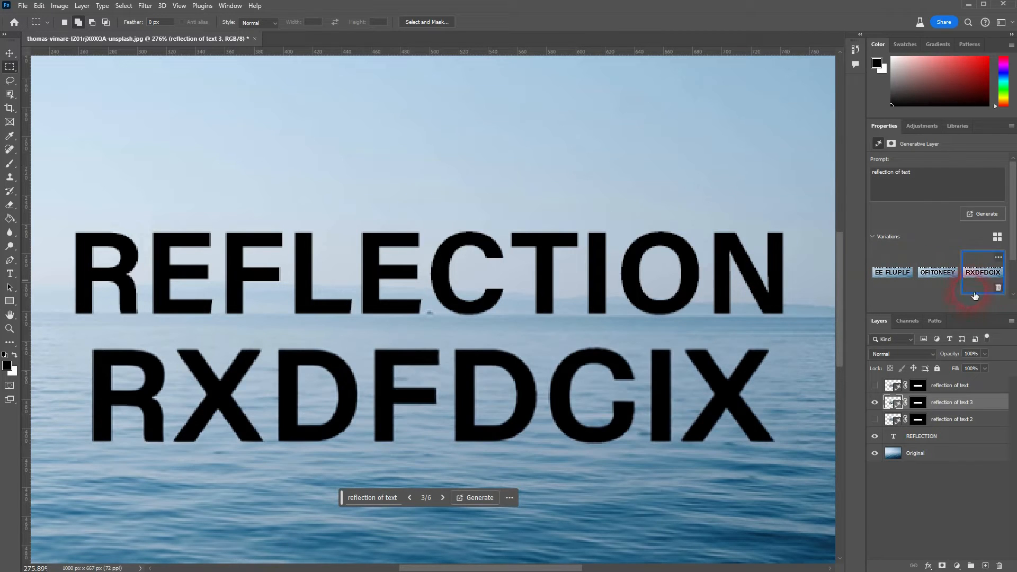
Delete the reflection of text 3 layer and show the reflection of text 2 layer again.
click(999, 565)
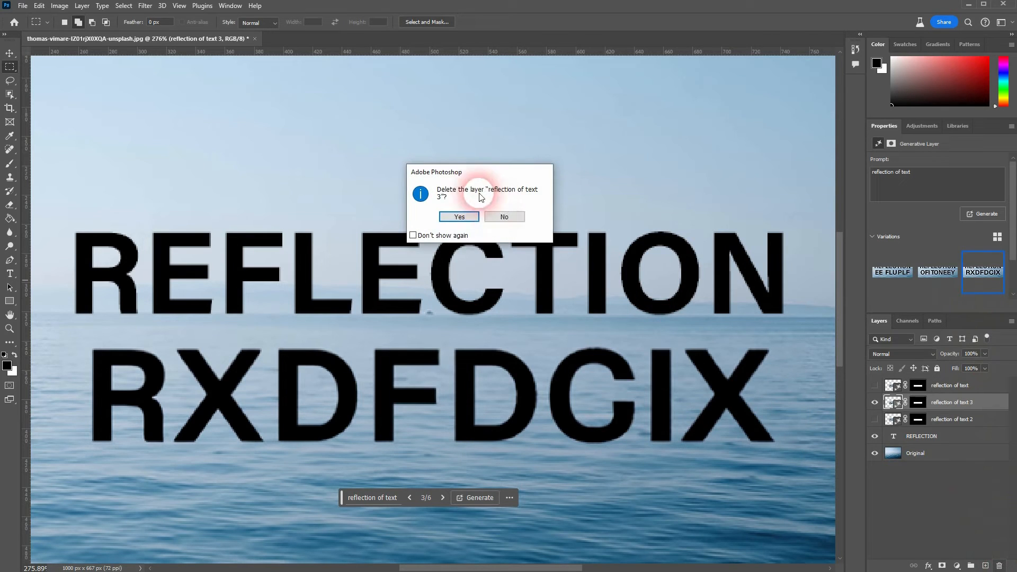
click(459, 218)
click(875, 403)
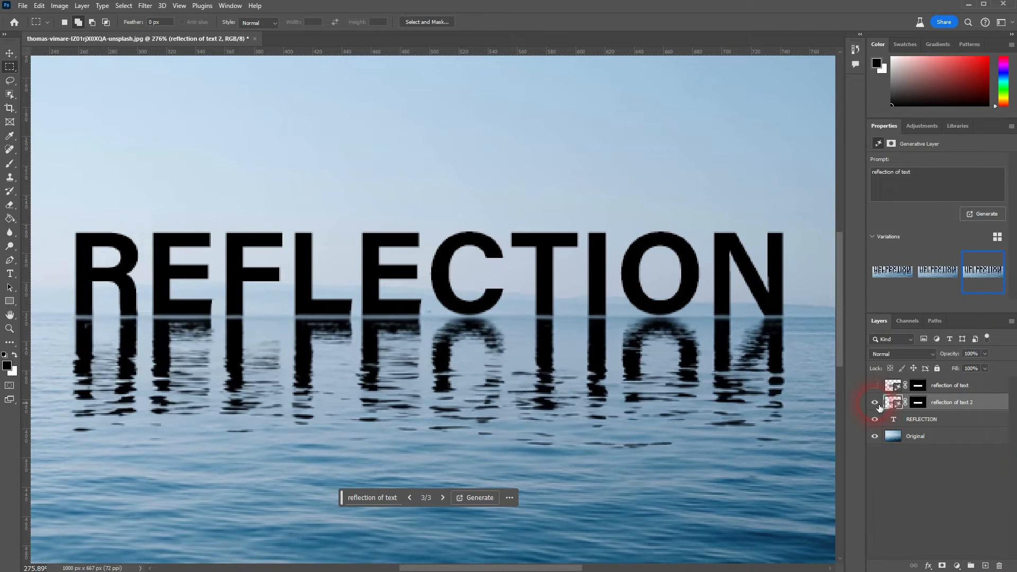
Compare the first and third variations of the reflection of text 2 layer, ending on the third.
mouse_move(955, 262)
click(889, 282)
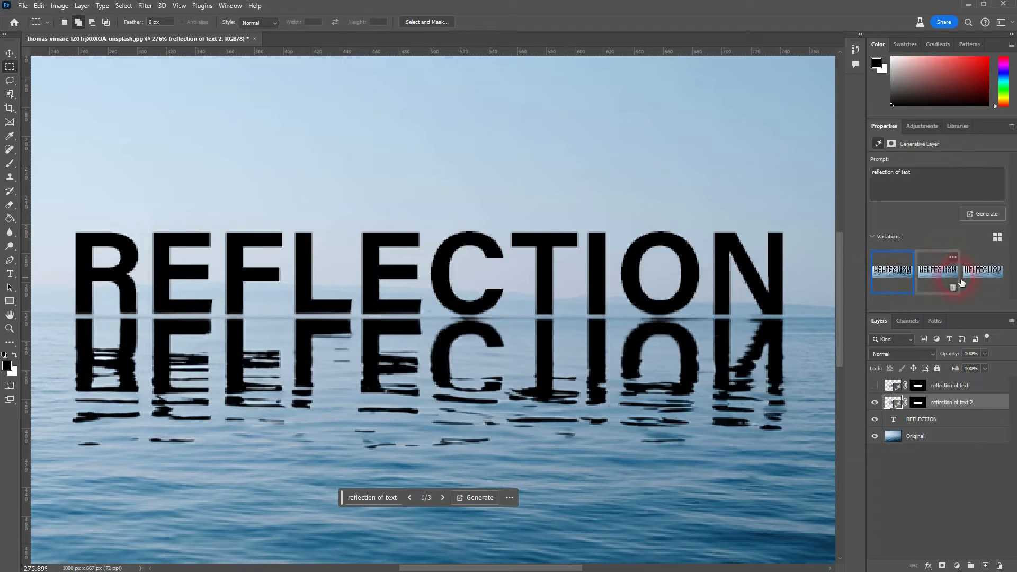
click(985, 280)
click(892, 271)
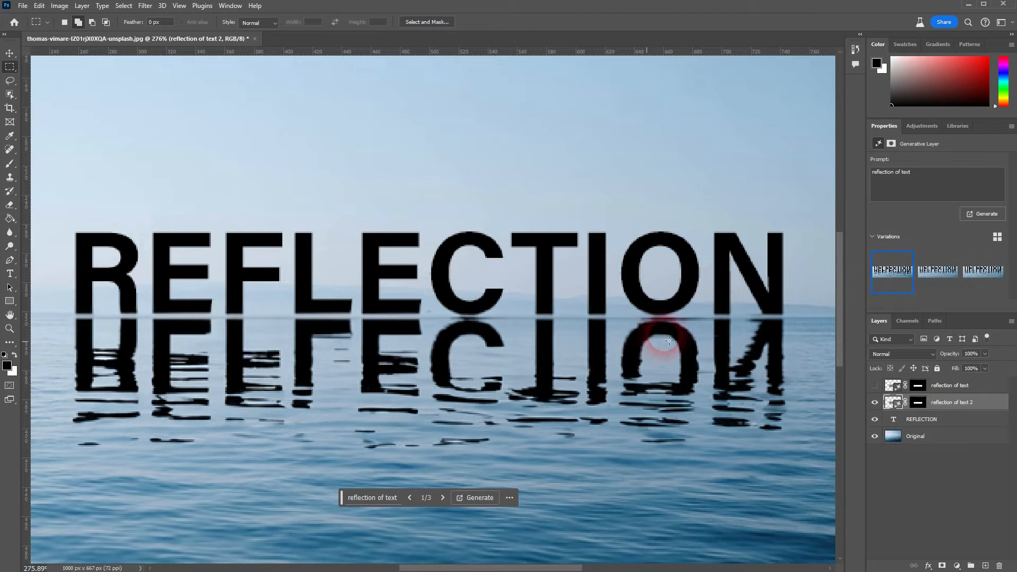
click(979, 277)
click(896, 272)
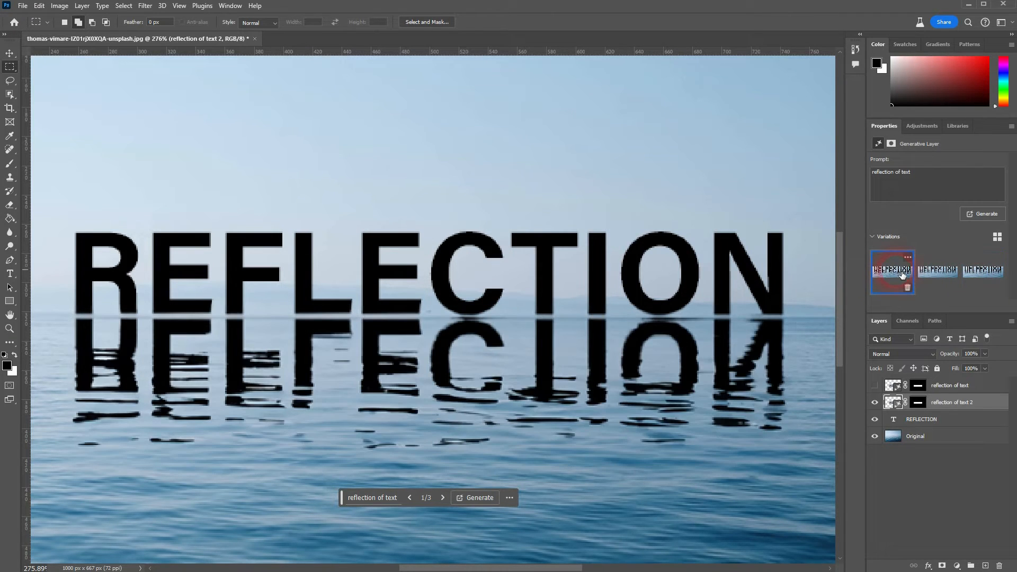
click(981, 273)
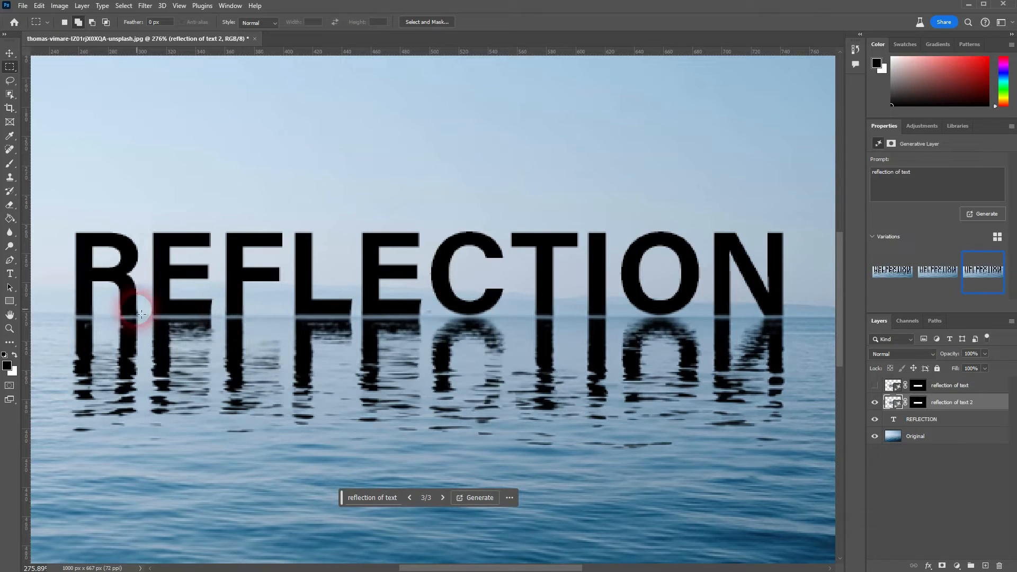
Marquee-select a strip about 485 x 6 px along the seam between the letters and their reflection, from the R to the N.
scroll(95, 327, up, 10)
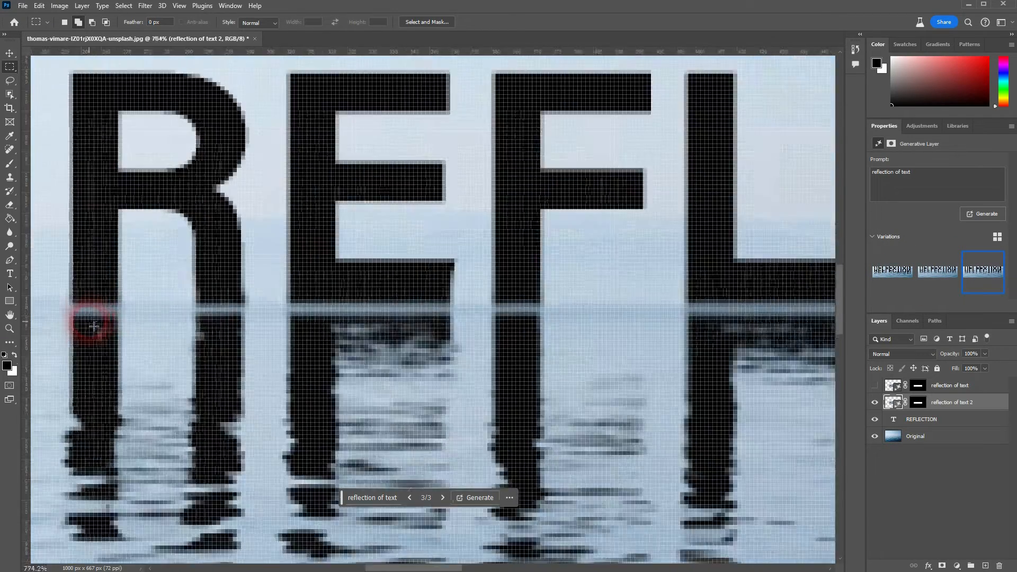
scroll(84, 325, up, 2)
scroll(109, 318, down, 5)
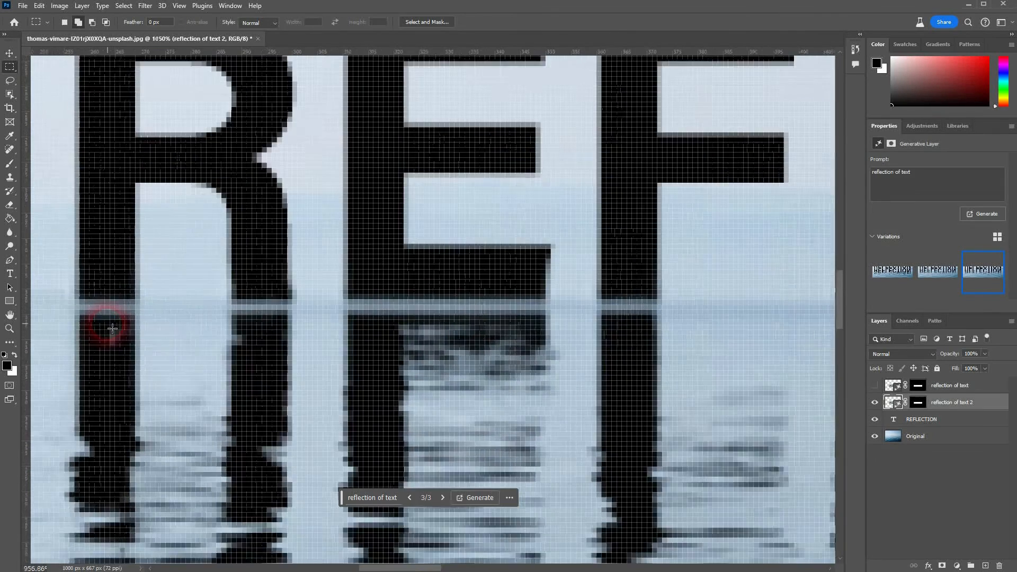
click(80, 310)
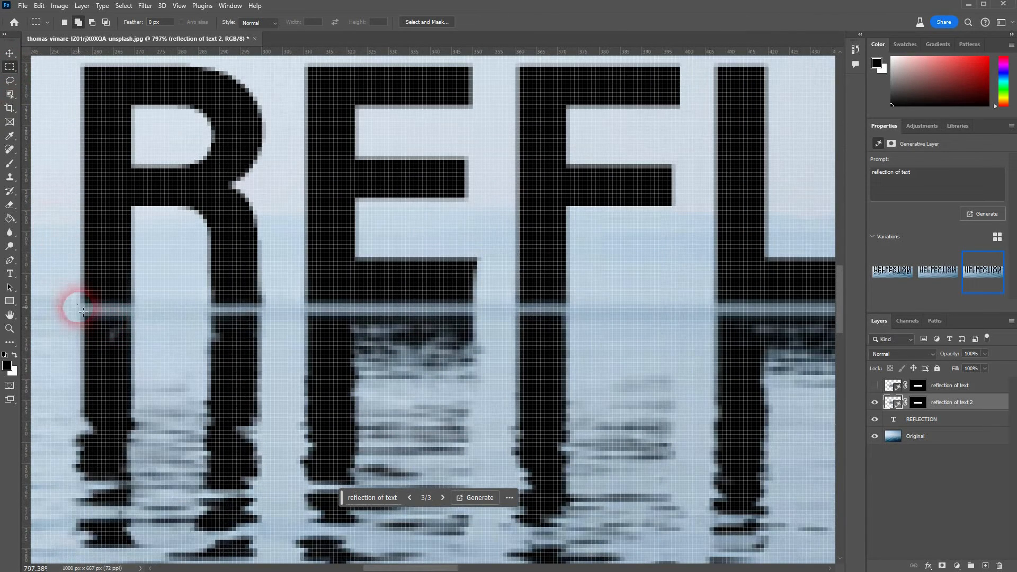
drag(87, 306, 761, 324)
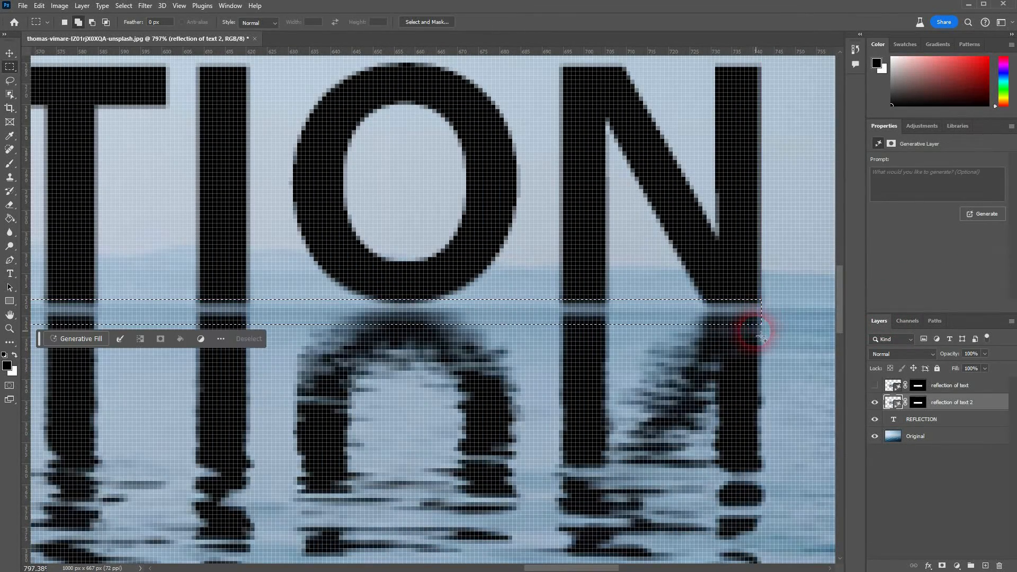
Create a new layer above reflection of text 2 and name it "adjustment".
click(985, 565)
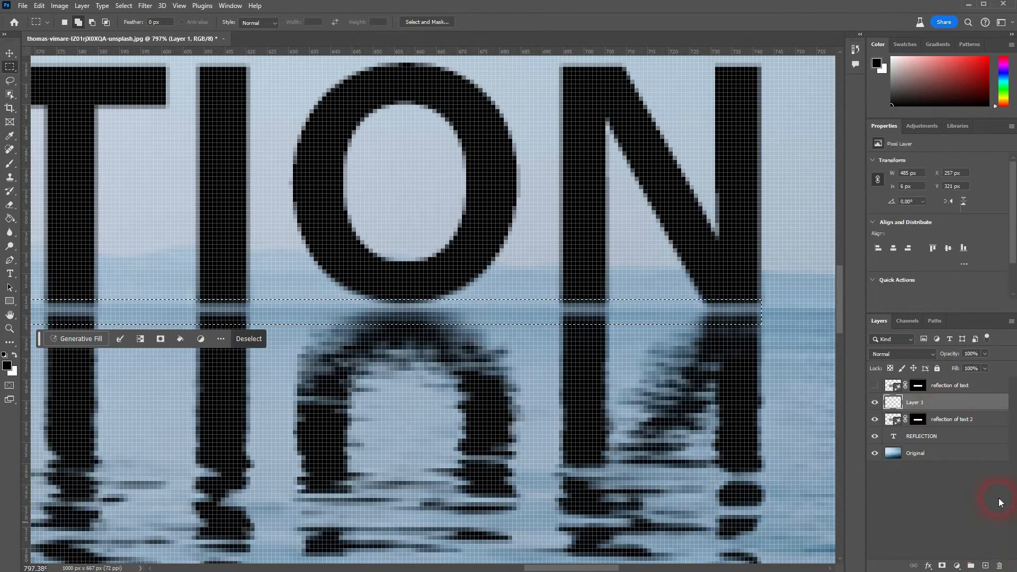
double_click(925, 404)
text(adjustment)
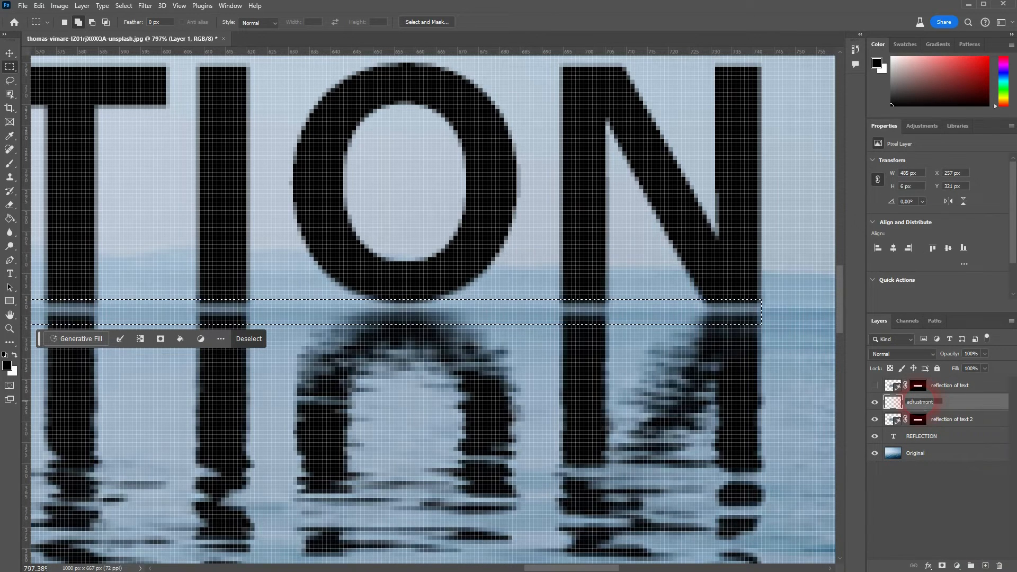
key(Return)
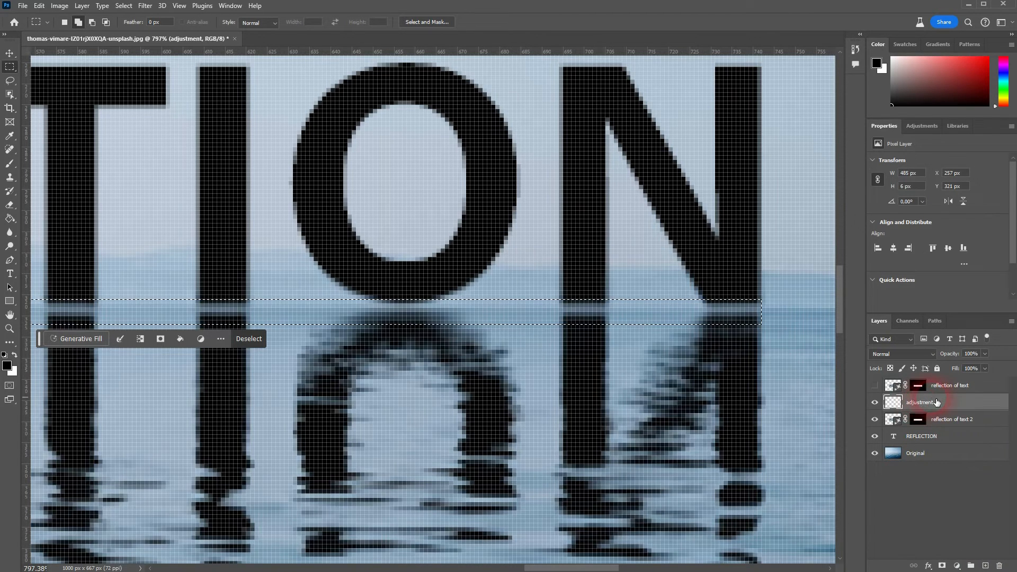
Sample the N's black with the Eyedropper and brush over the gaps between the N and its reflection inside the selected strip.
right_click(9, 164)
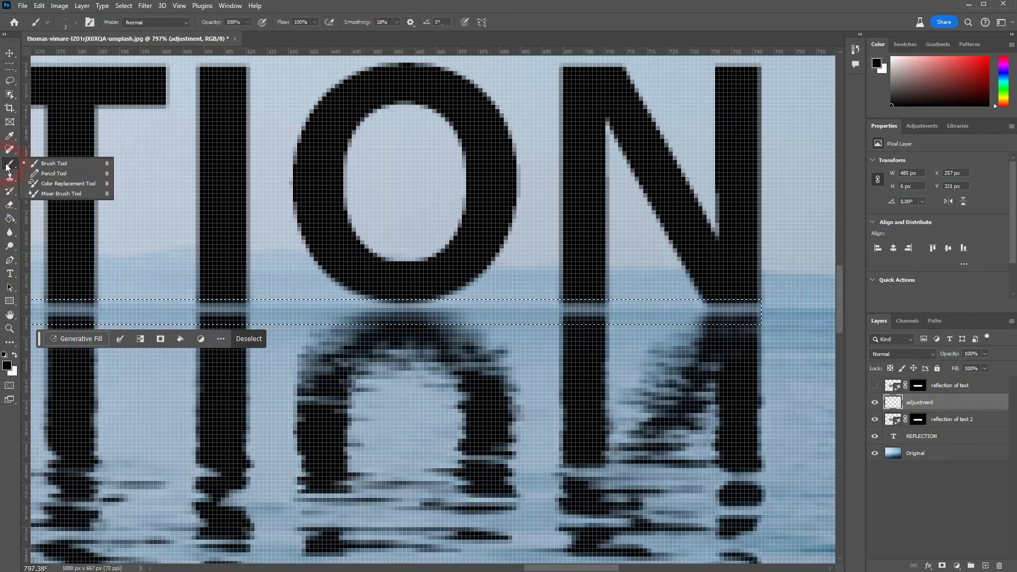
click(72, 167)
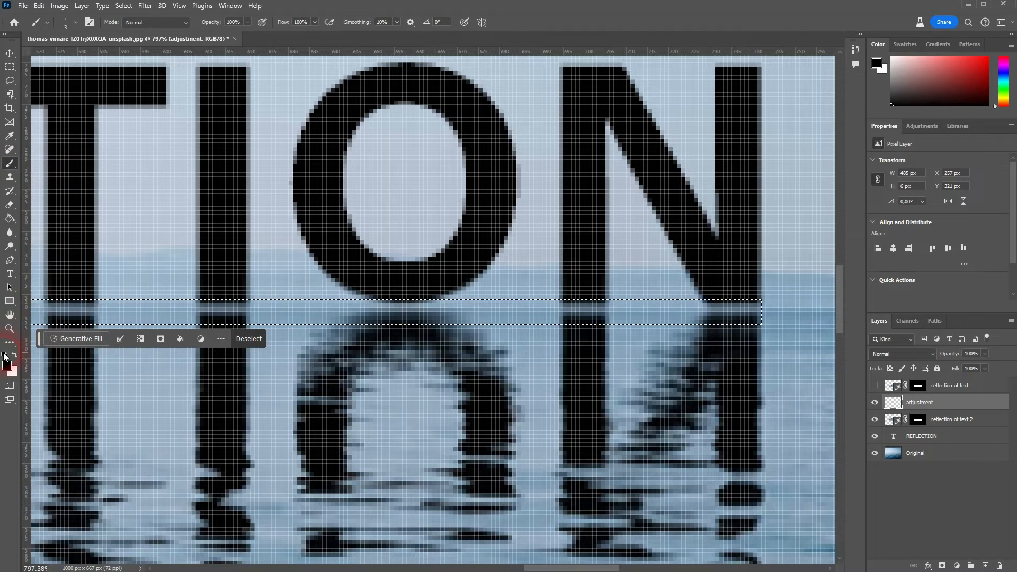
click(15, 357)
click(15, 358)
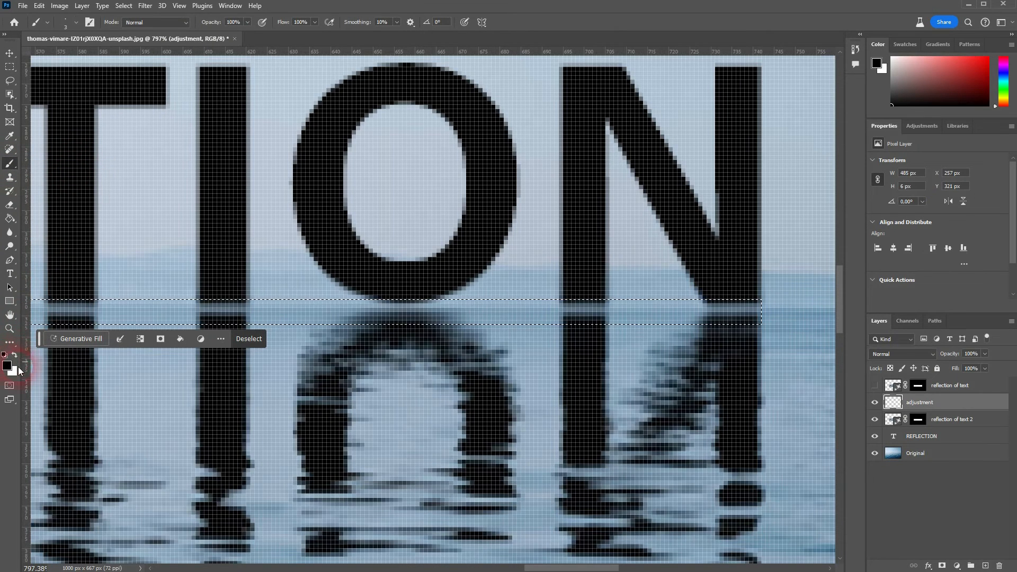
scroll(747, 314, up, 1)
scroll(749, 314, up, 3)
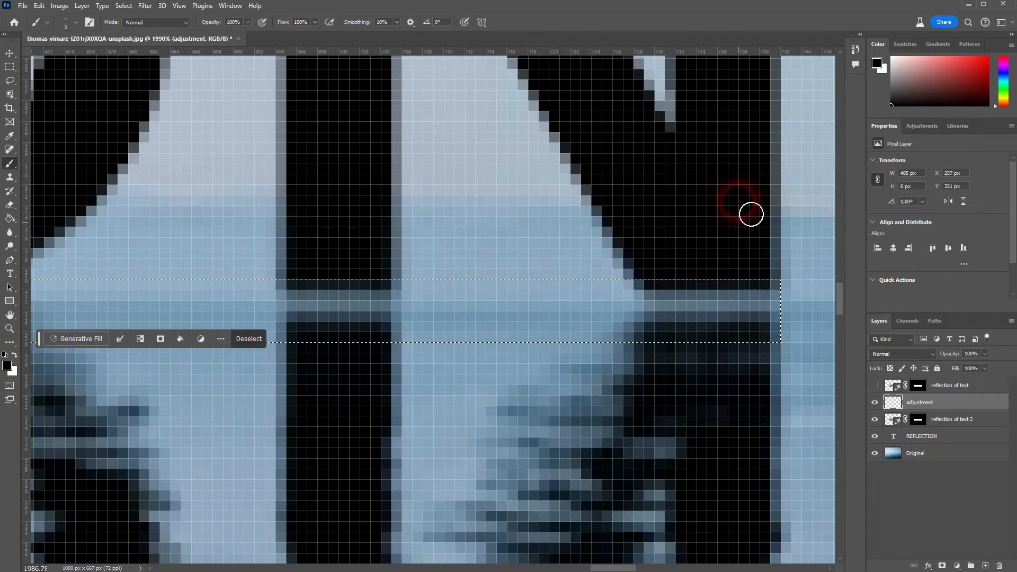
key(i)
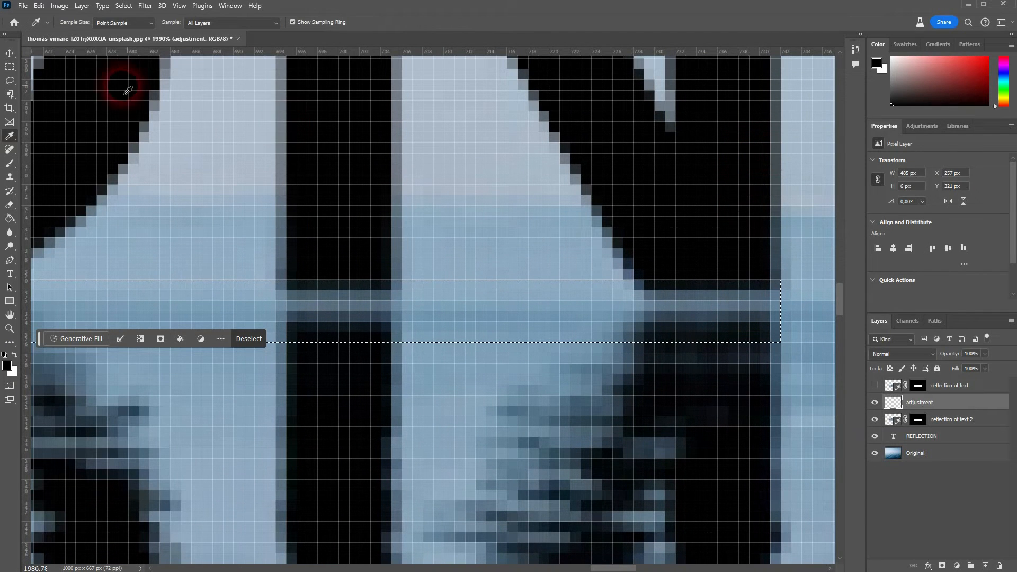
right_click(8, 137)
click(58, 136)
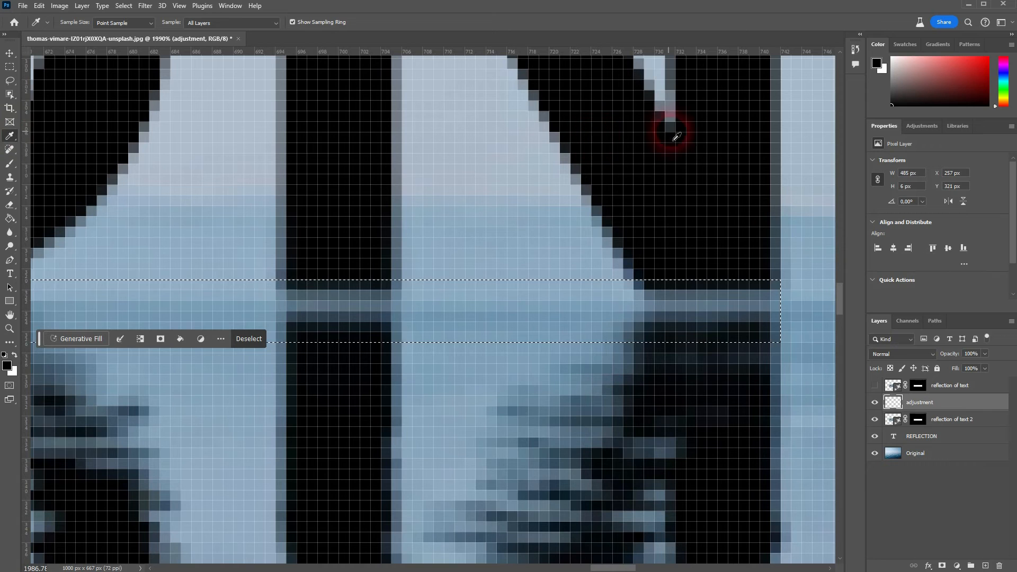
click(675, 168)
drag(679, 172, 735, 165)
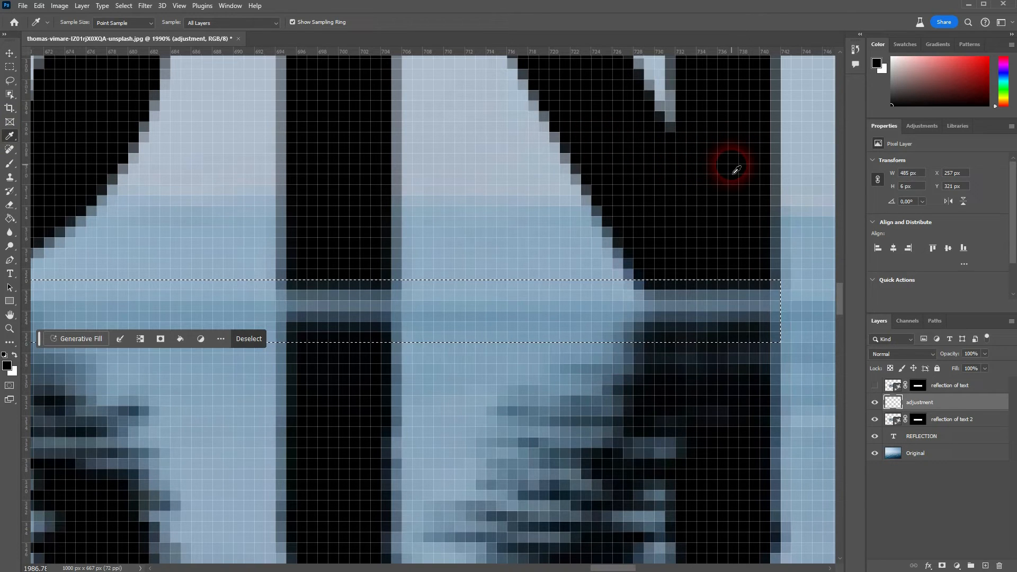
key(b)
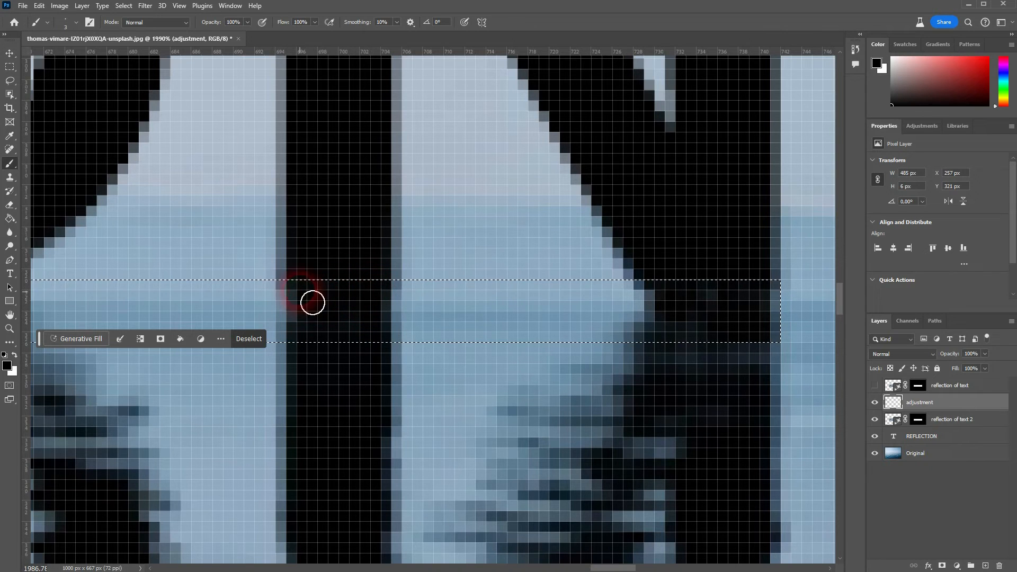
Try brush sizes of 1 px and 2 px, and return to 3 px.
click(65, 22)
click(60, 55)
mouse_move(60, 56)
mouse_down()
mouse_move(78, 52)
mouse_move(380, 234)
mouse_move(71, 50)
mouse_move(84, 57)
mouse_move(59, 57)
mouse_up()
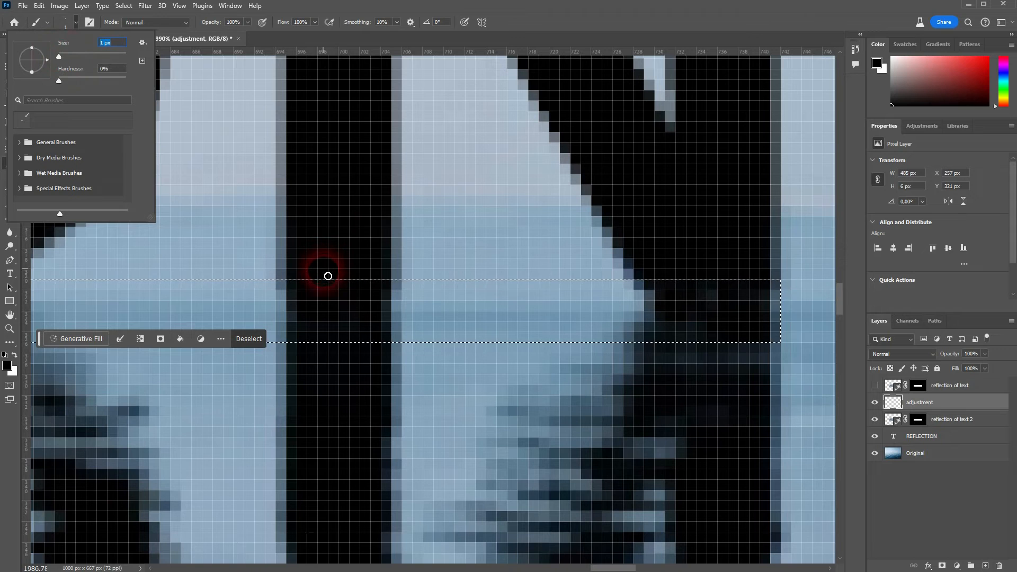
key(Up)
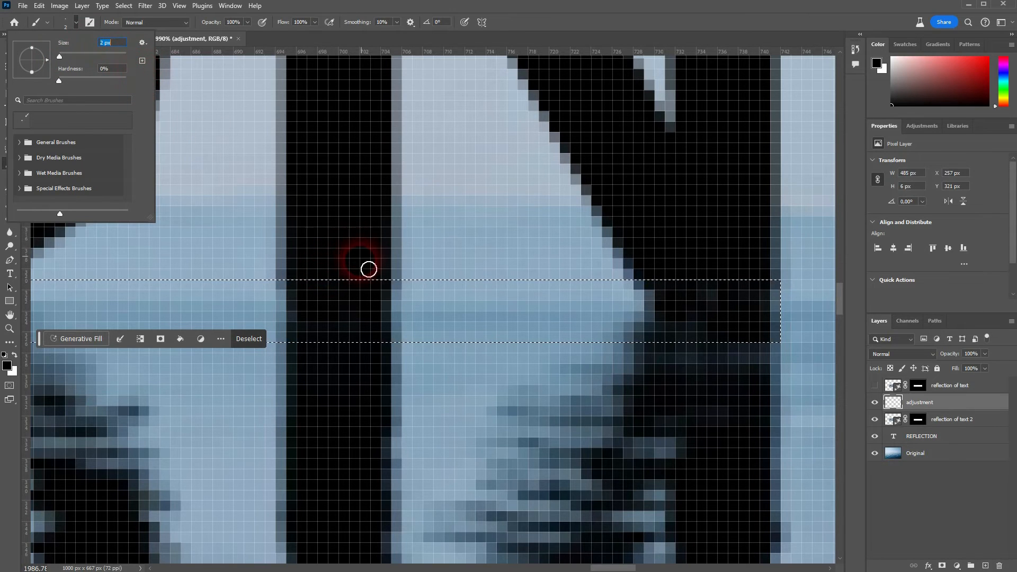
click(241, 214)
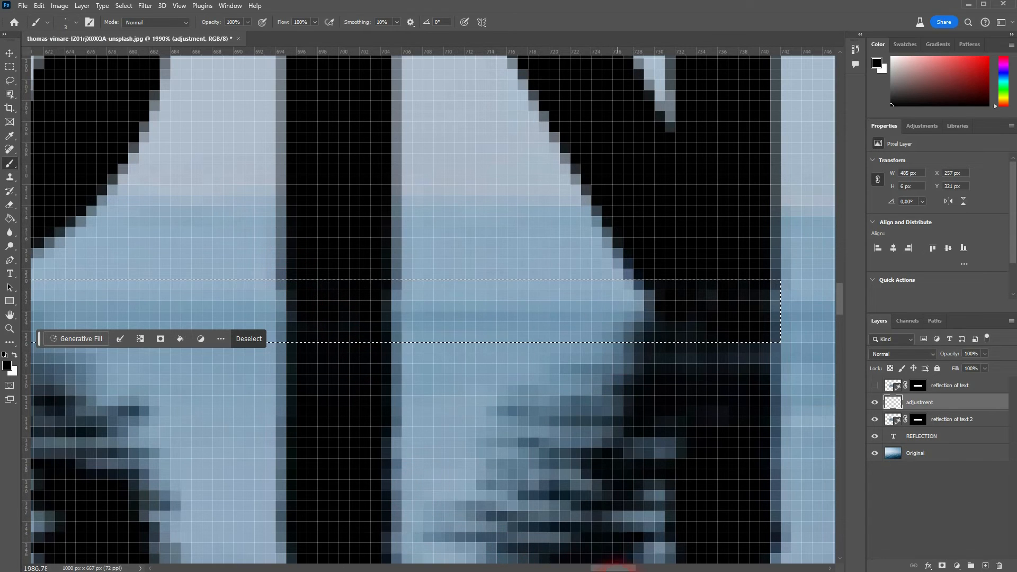
Brush black over the seam gaps beneath the I, O, T, C and second E inside the selected strip.
drag(614, 569, 577, 569)
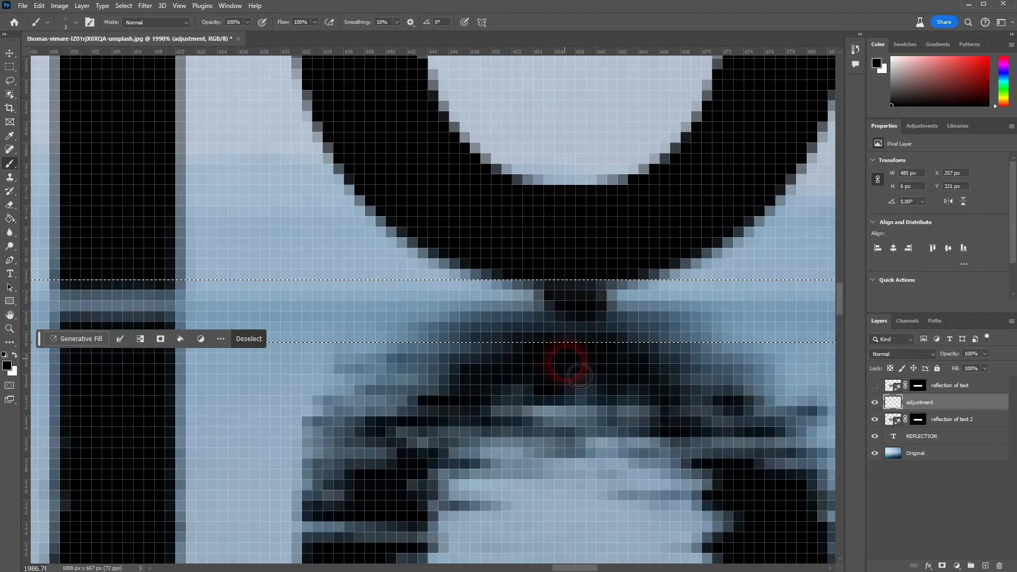
drag(573, 568, 502, 568)
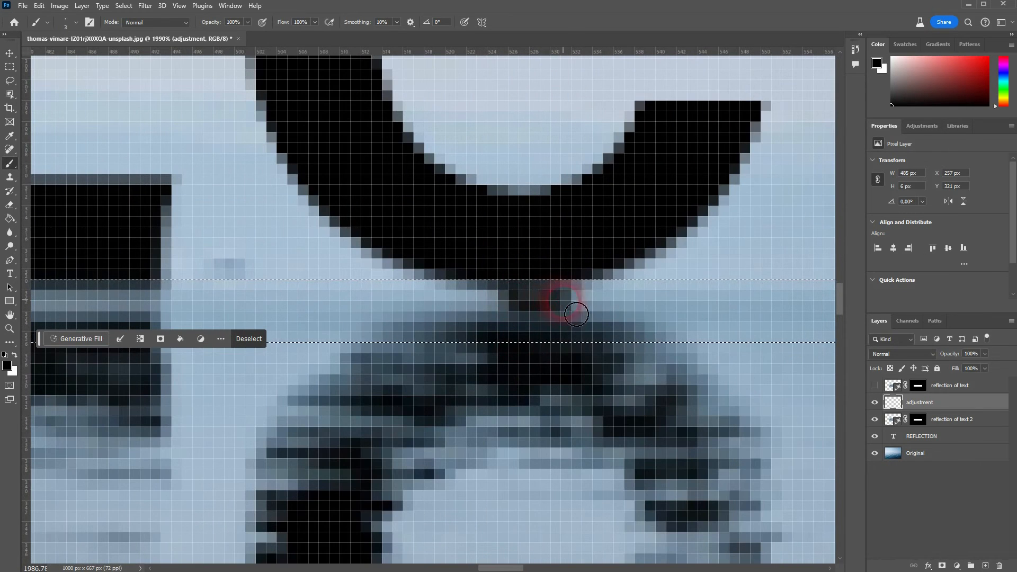
drag(562, 317, 570, 313)
drag(505, 568, 472, 568)
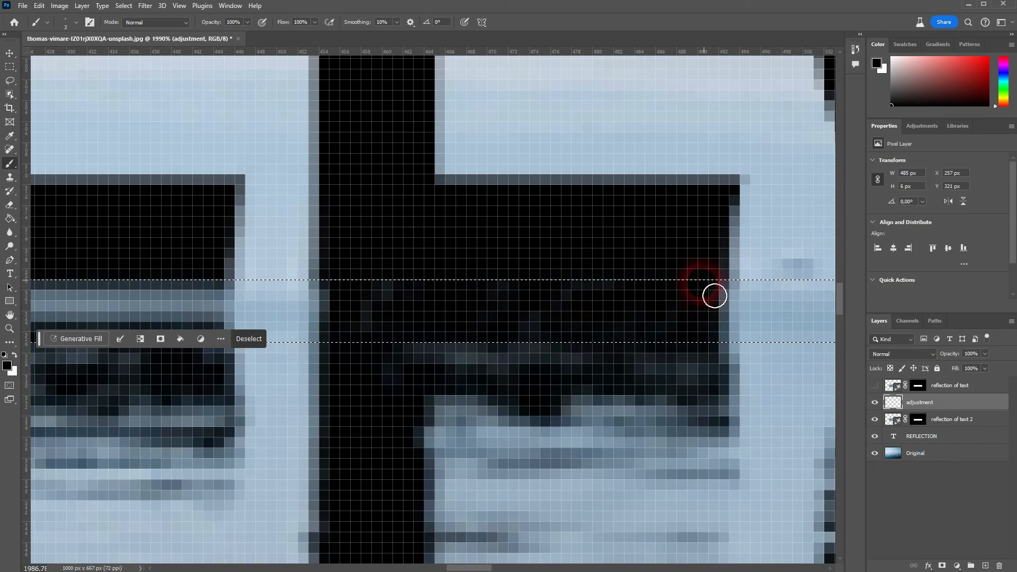
Brush black over the gaps between the L and F and their reflections inside the selected strip.
drag(464, 568, 440, 567)
drag(319, 289, 315, 327)
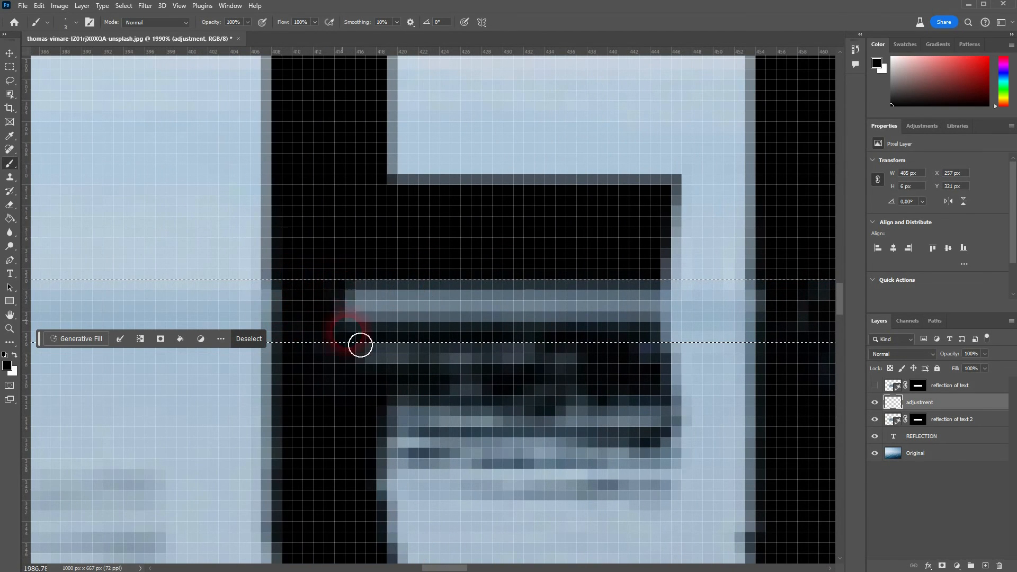
drag(307, 295, 311, 297)
drag(462, 568, 422, 567)
drag(487, 303, 536, 316)
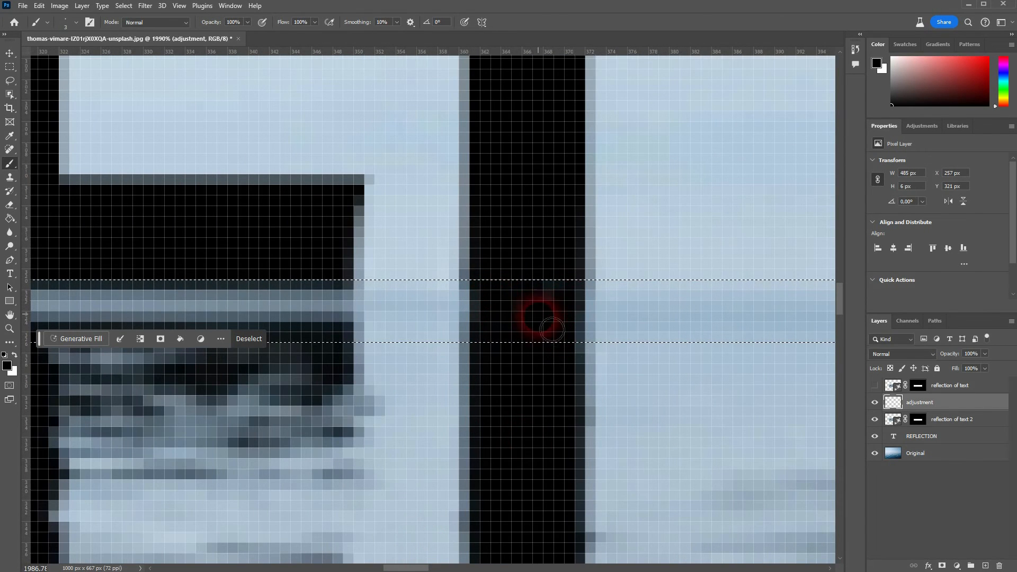
Brush black over the gaps beneath the first E and the R on the adjustment layer, and clear the strip selection.
drag(413, 567, 392, 567)
drag(341, 306, 335, 278)
mouse_move(642, 305)
mouse_down()
mouse_move(709, 333)
mouse_move(712, 316)
mouse_up()
drag(338, 284, 330, 301)
drag(384, 567, 360, 567)
drag(521, 307, 533, 280)
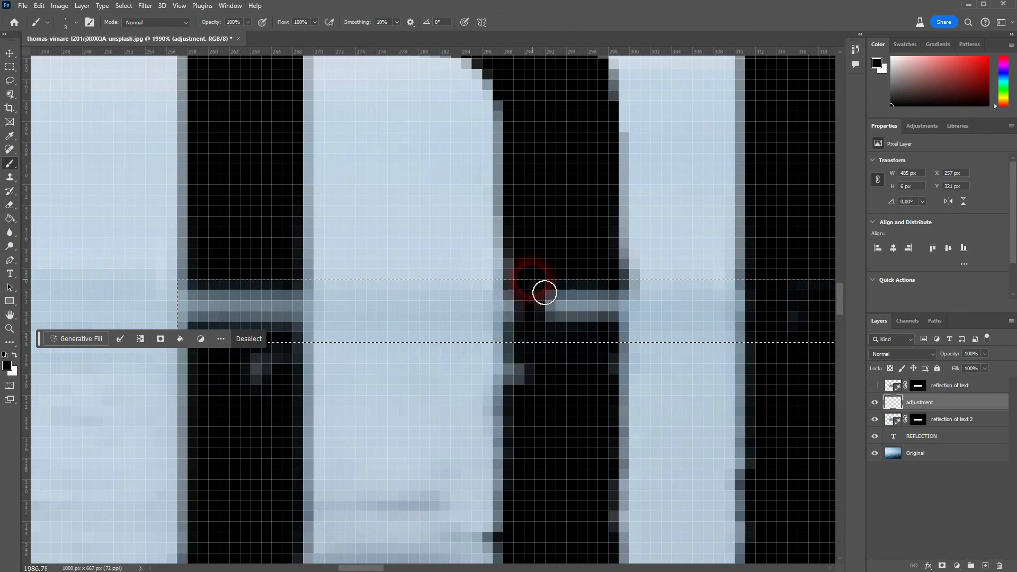
drag(374, 568, 352, 568)
mouse_move(642, 329)
mouse_down()
mouse_move(607, 315)
mouse_move(669, 336)
mouse_move(692, 323)
mouse_move(614, 329)
mouse_up()
key(ctrl+0)
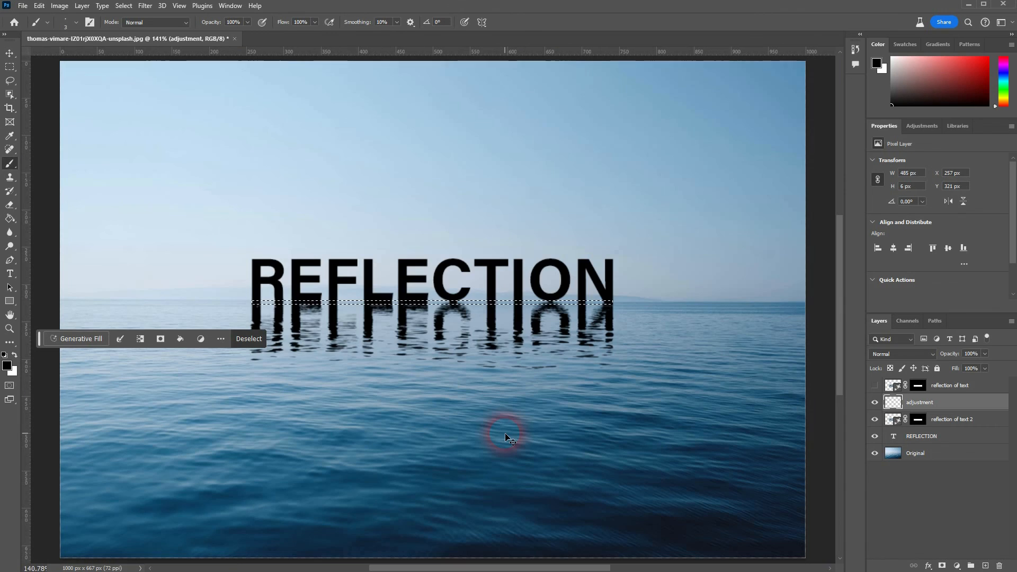
key(ctrl+d)
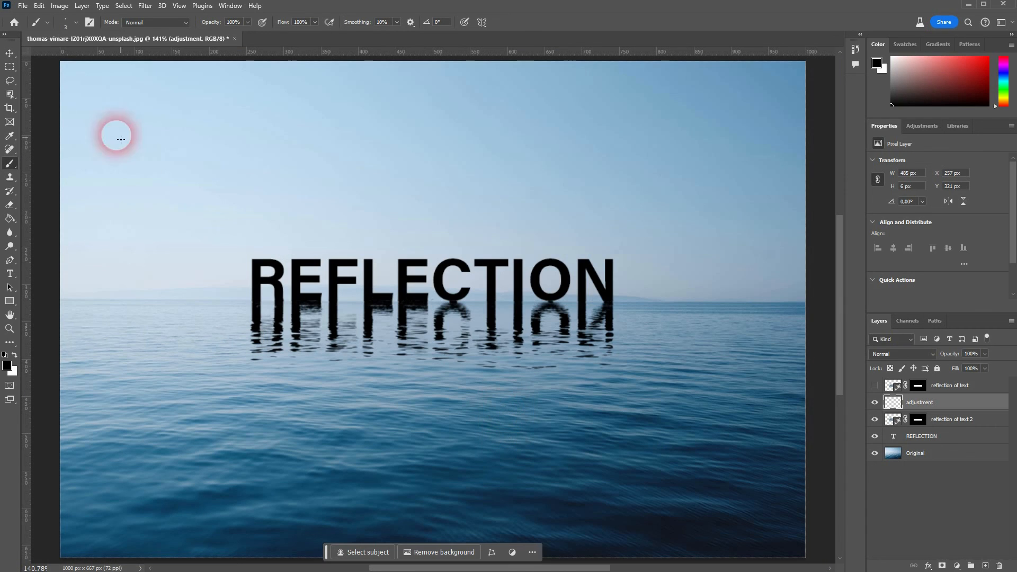
Compare the seam with and without the retouching by hiding the adjustment layer and showing it again.
click(13, 54)
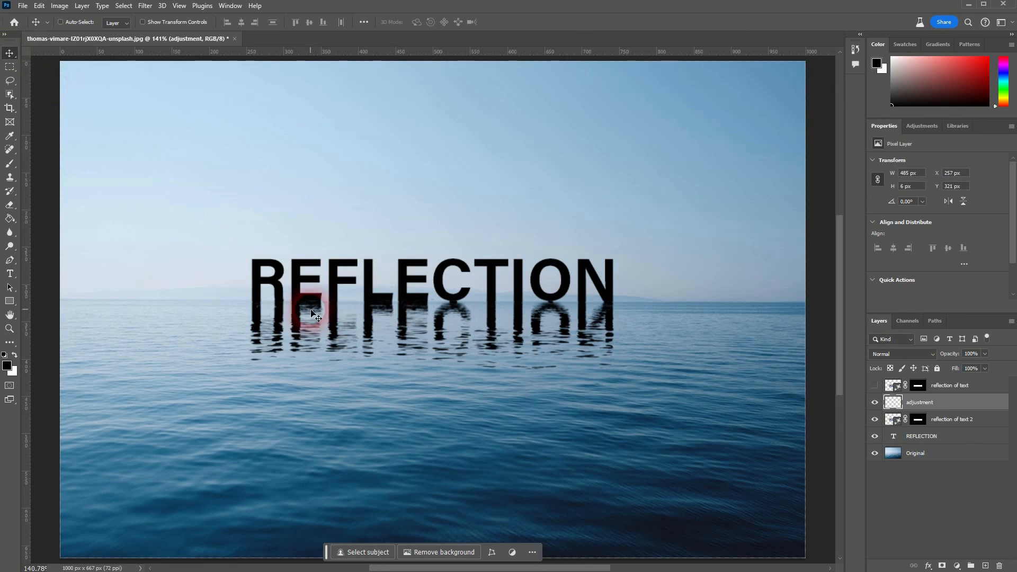
click(876, 403)
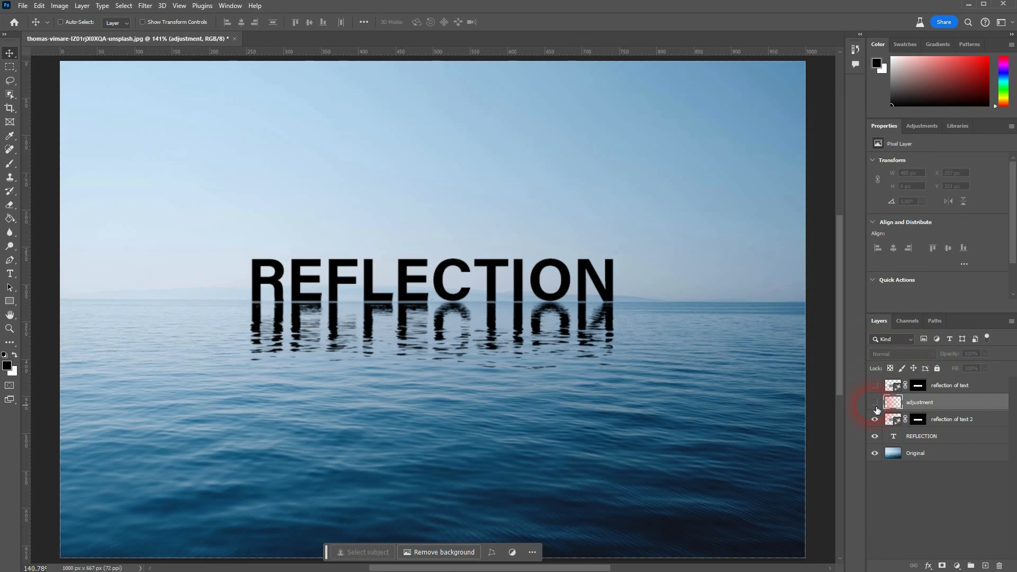
click(875, 402)
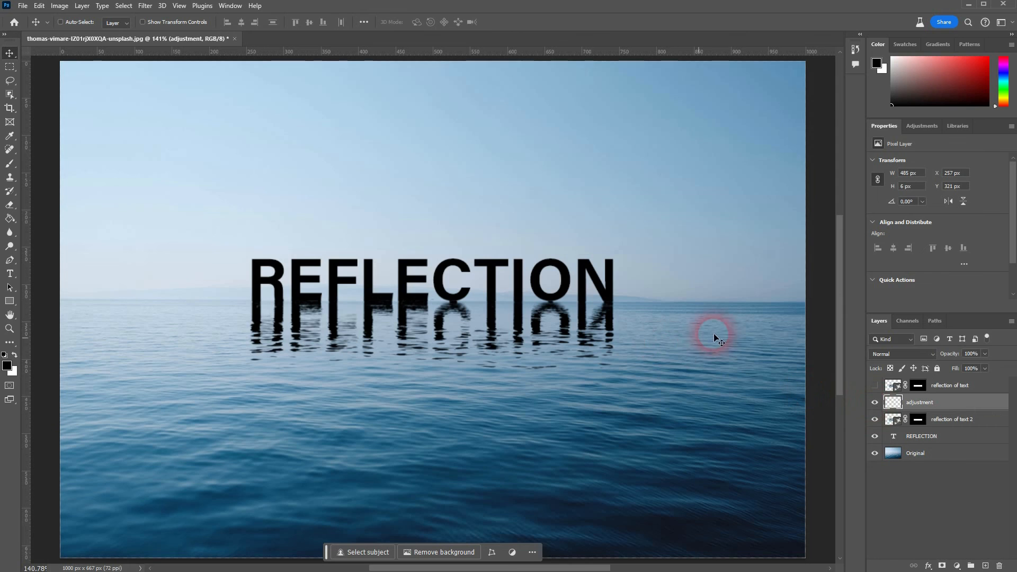